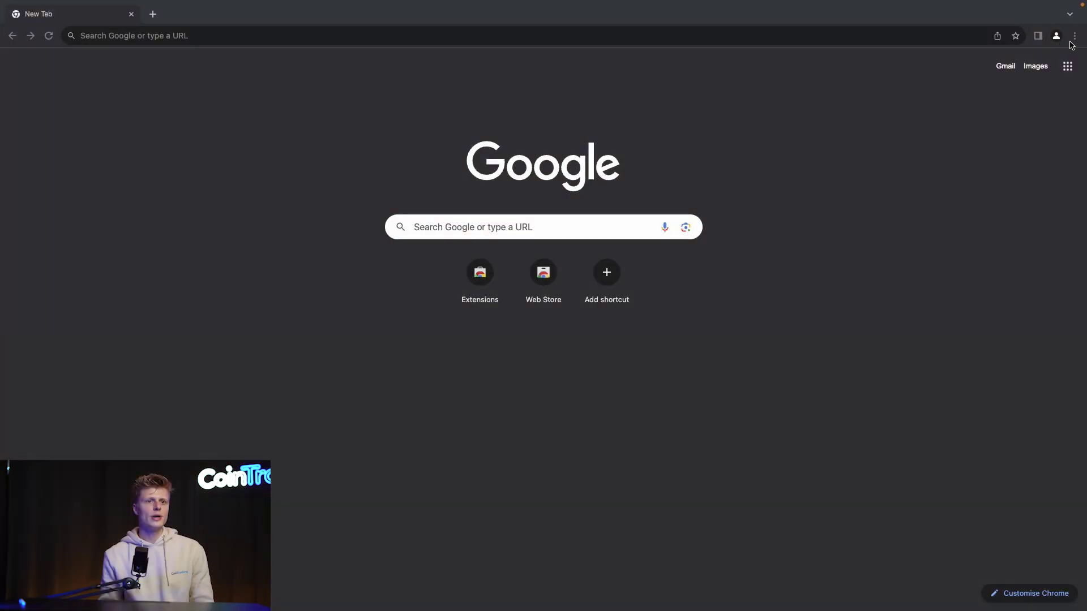
# Step: Find MetaMask in the Chrome Web Store by searching 'meta' and add the extension to Chrome
pyautogui.click(1074, 35)
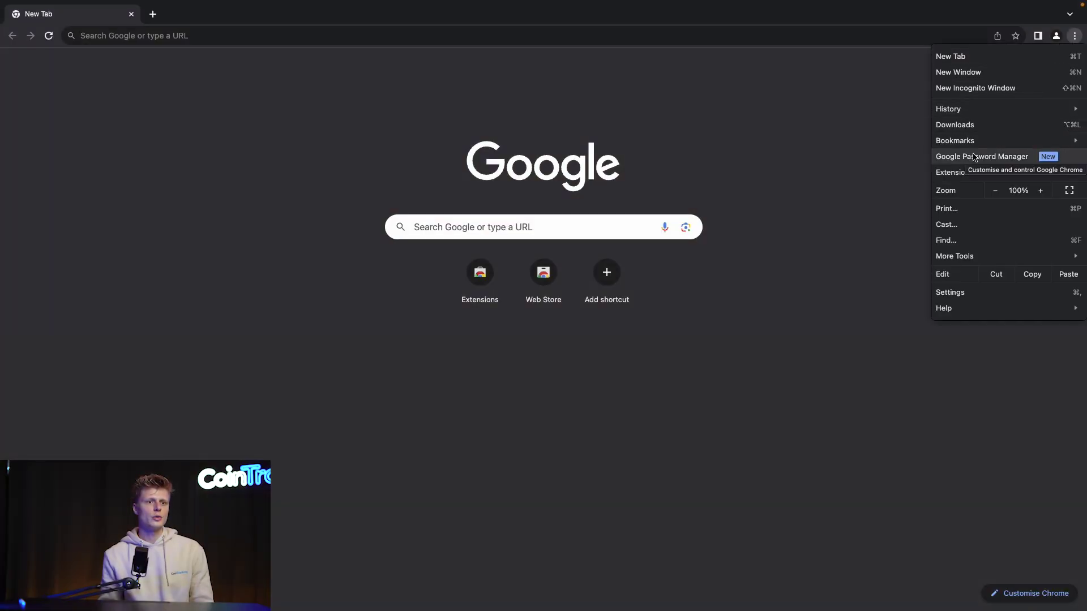
pyautogui.moveTo(971, 173)
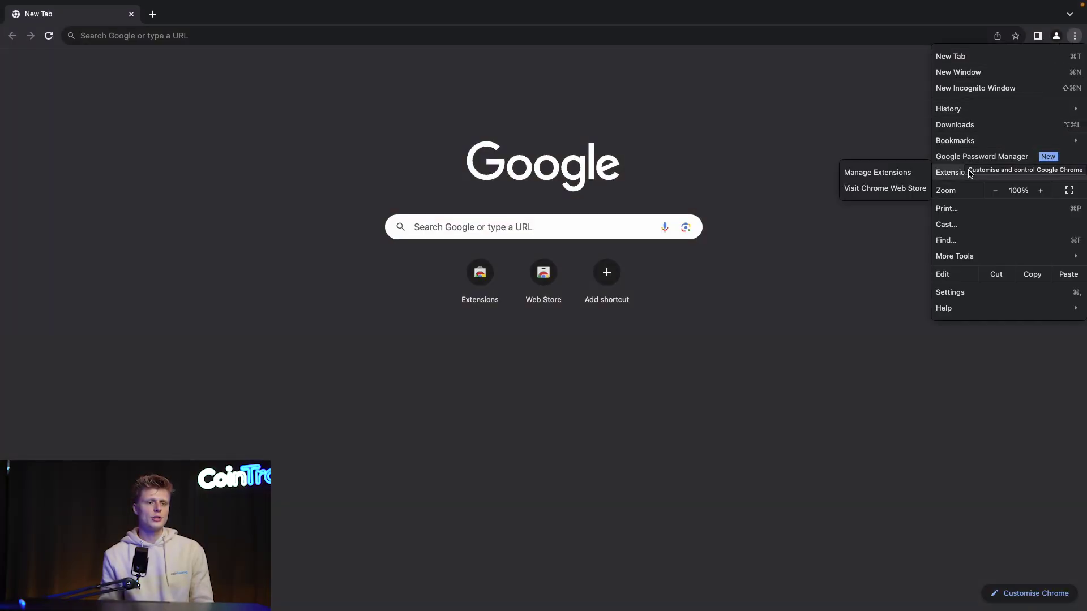
pyautogui.click(887, 190)
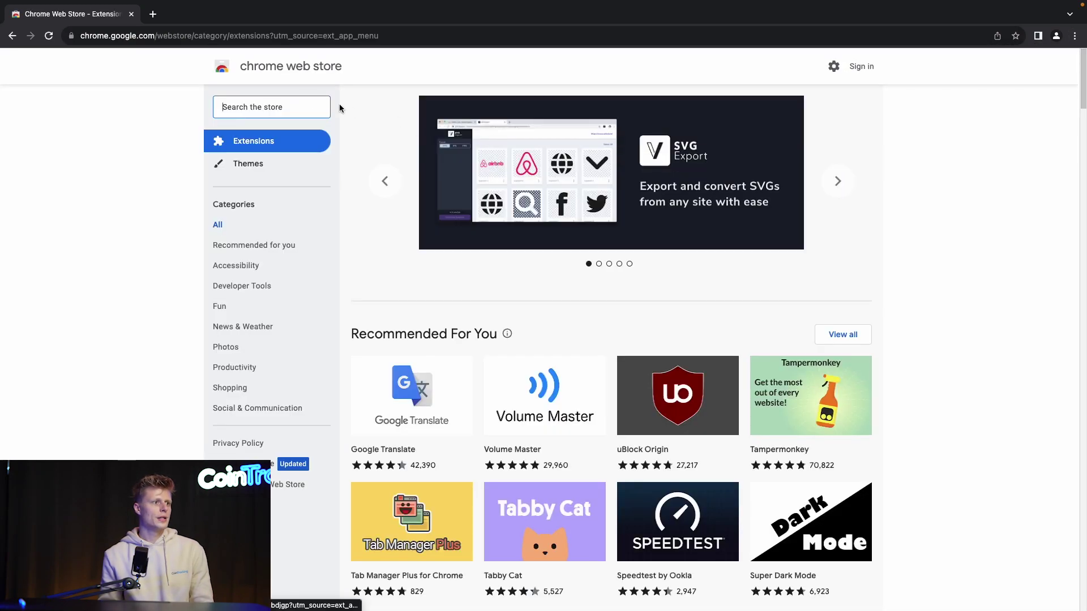
pyautogui.write('meta')
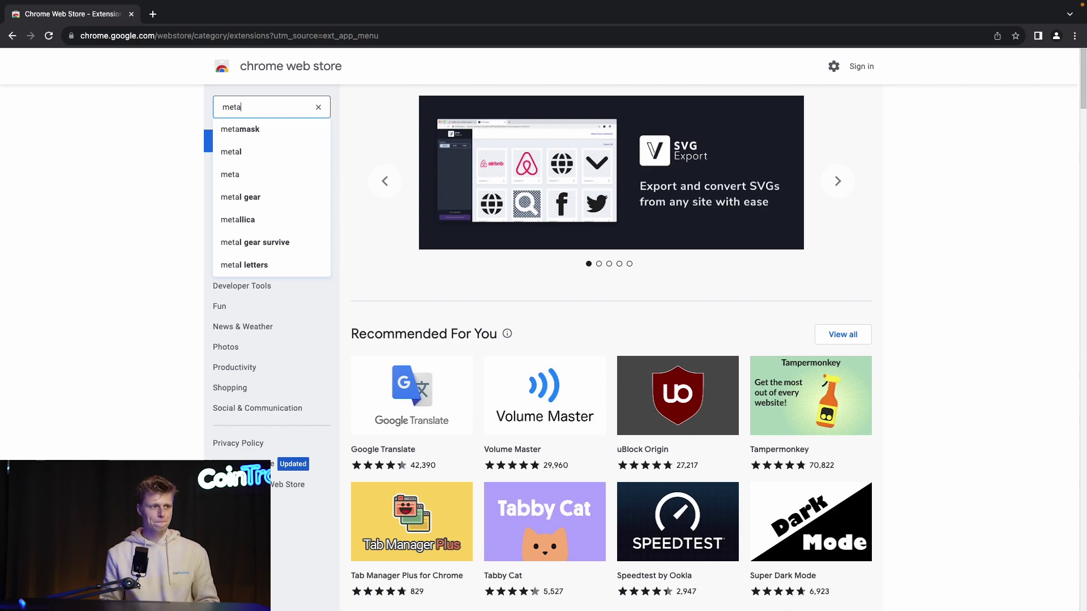
pyautogui.press('Down')
pyautogui.press('Return')
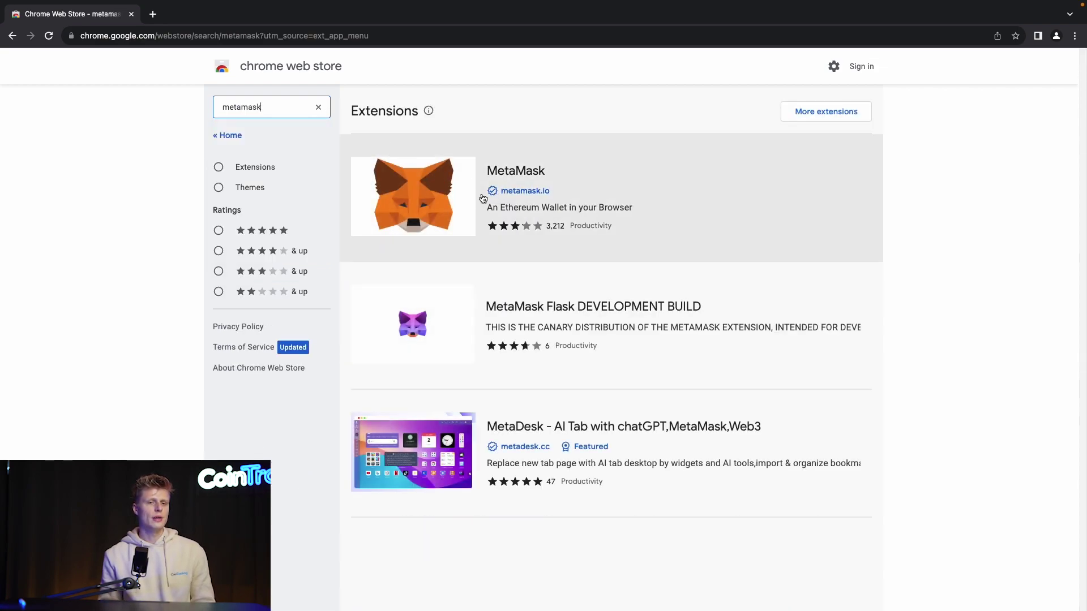
pyautogui.click(451, 192)
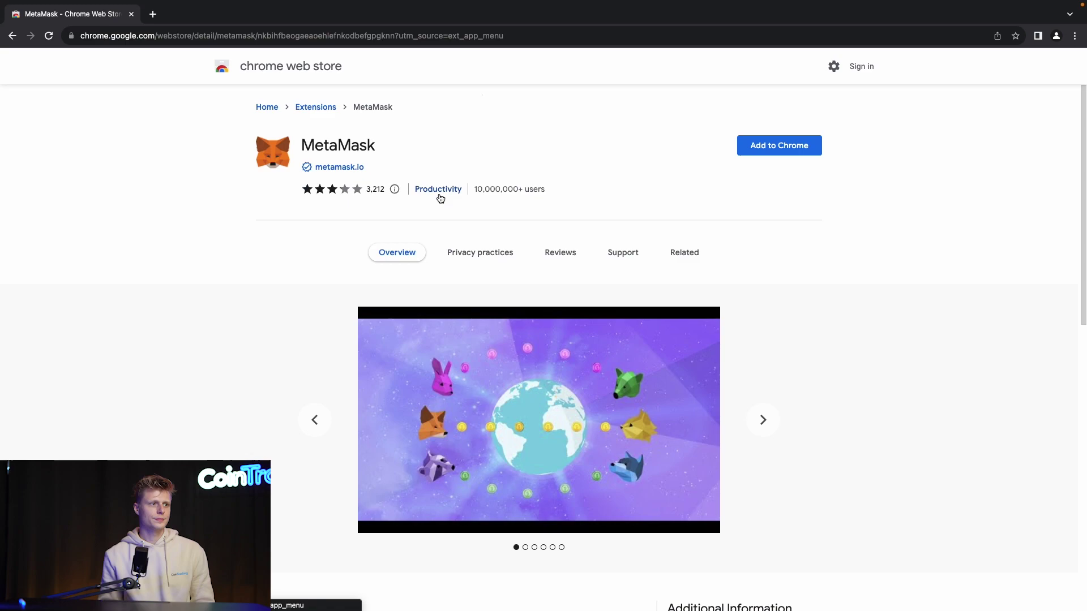
pyautogui.click(790, 154)
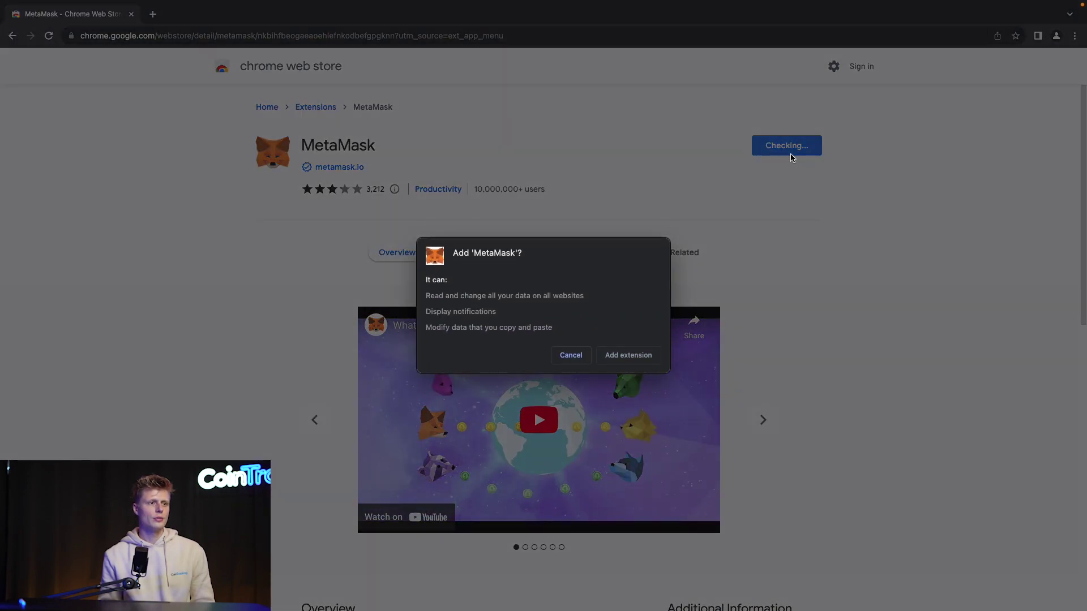
pyautogui.click(630, 359)
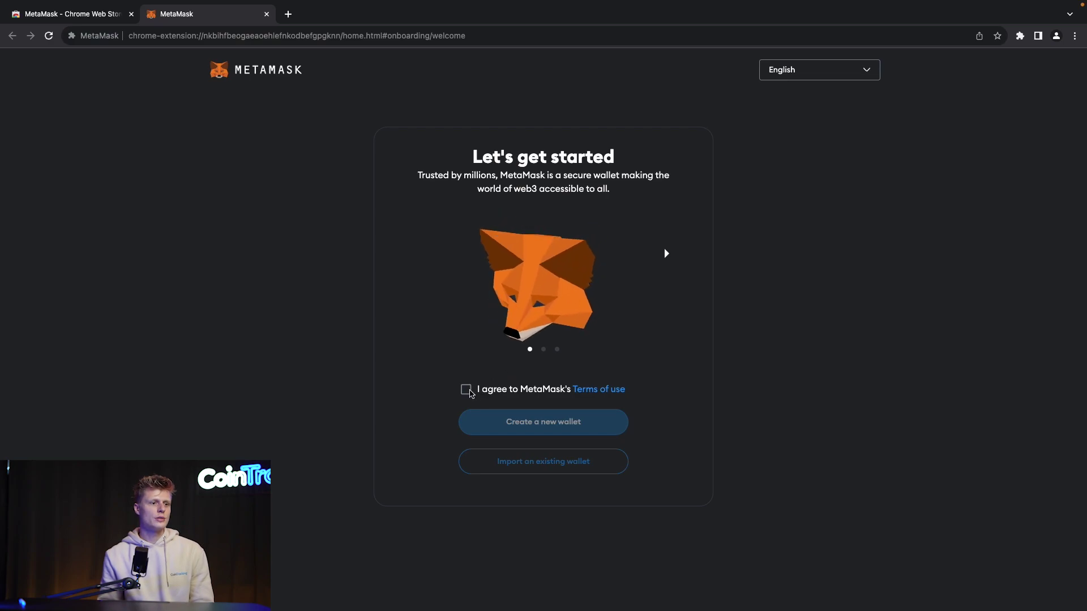
# Step: Accept the Terms of use, choose Create a new wallet, and decline usage data collection
pyautogui.click(466, 390)
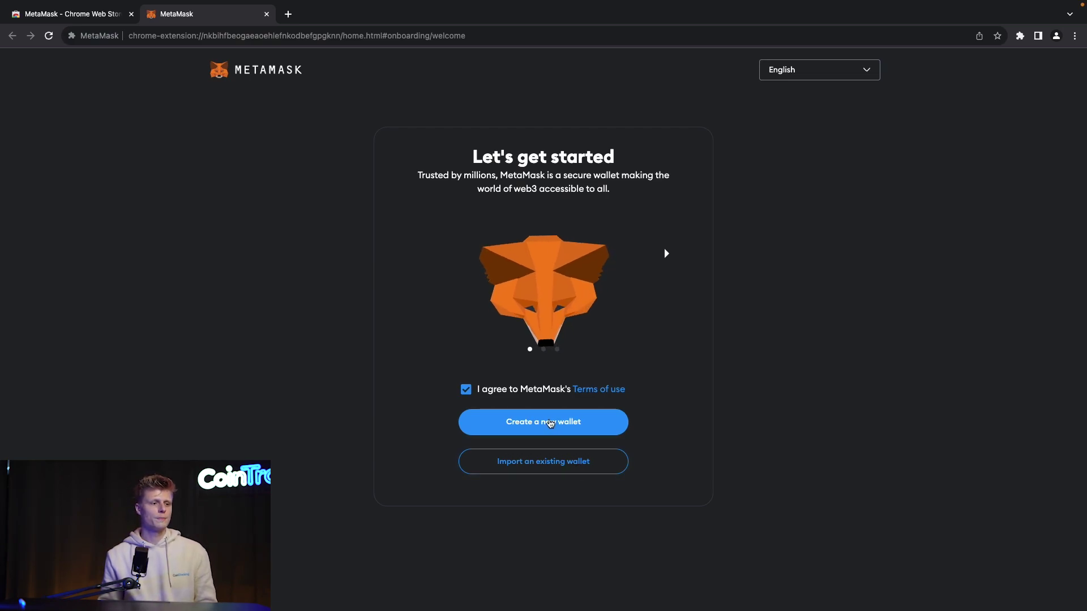
pyautogui.click(552, 421)
pyautogui.scroll(-1, 491, 298)
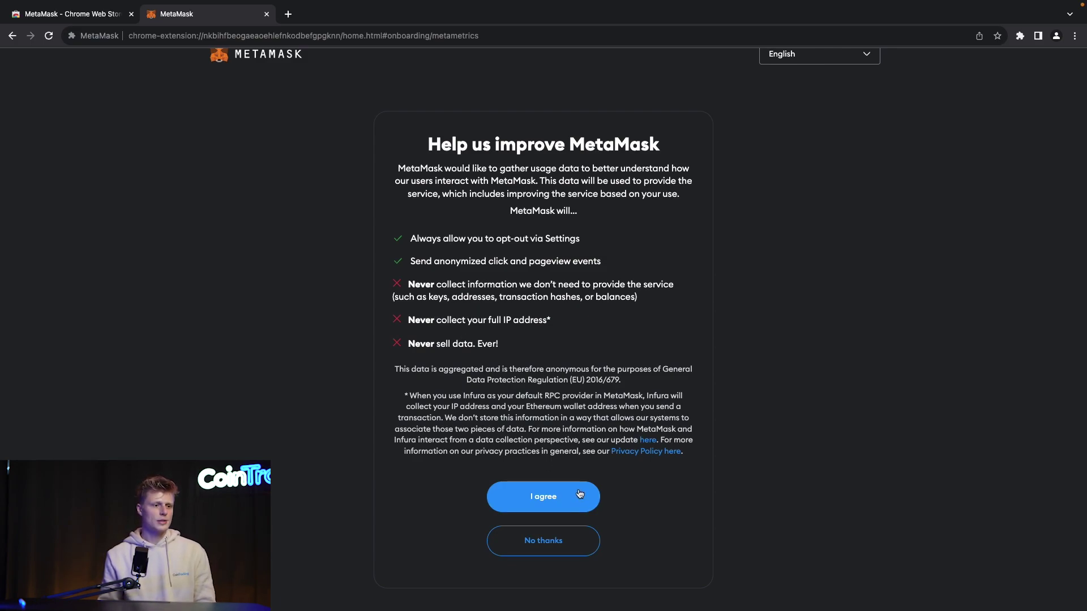
pyautogui.click(569, 549)
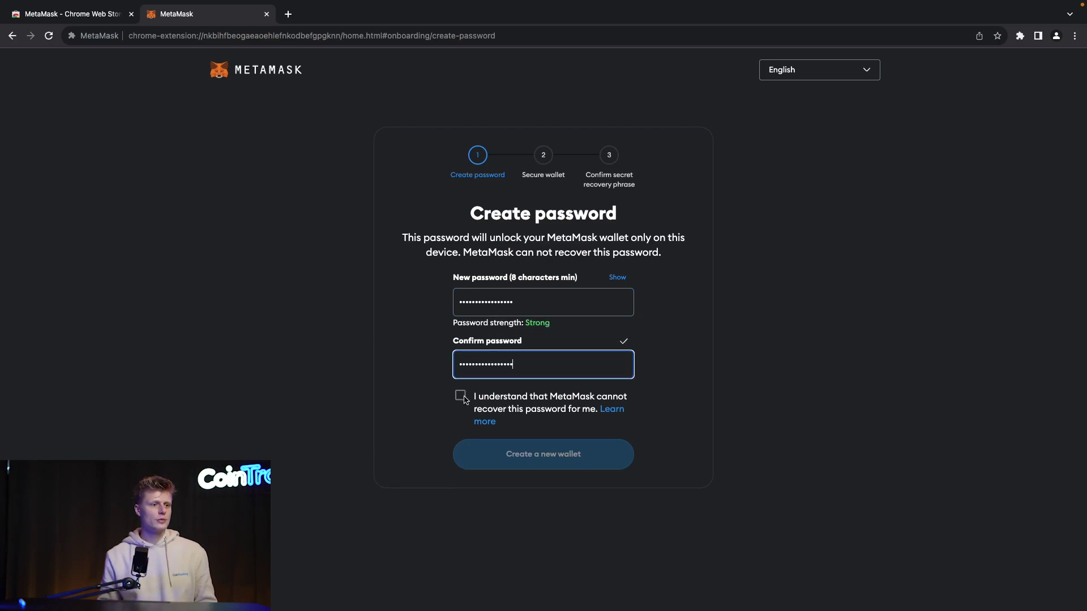
# Step: Tick the acknowledgement that MetaMask cannot recover the password
pyautogui.click(461, 397)
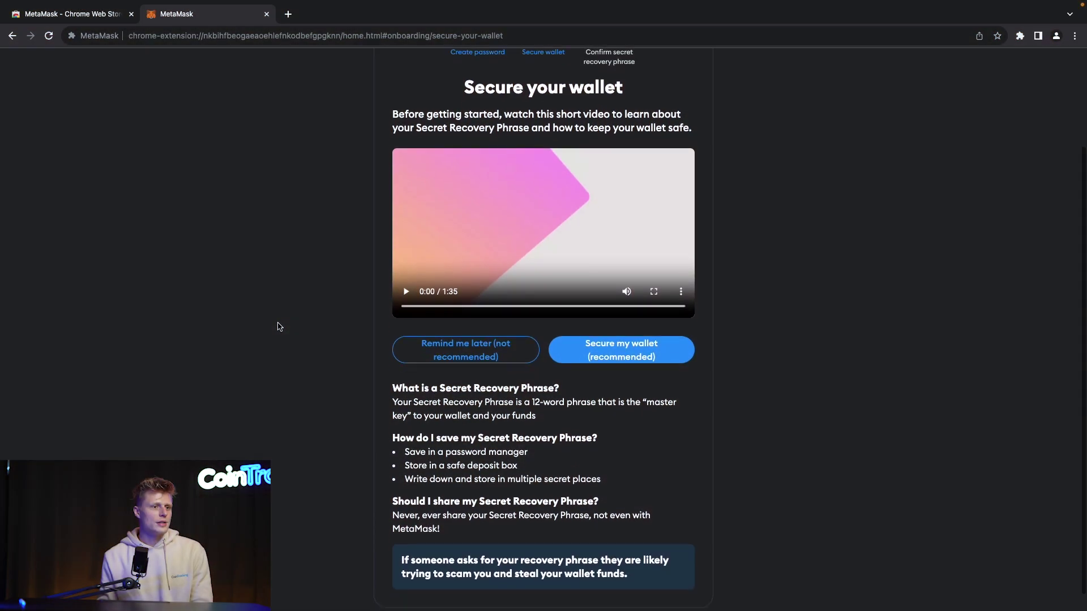
# Step: Choose Secure my wallet (recommended)
pyautogui.click(586, 346)
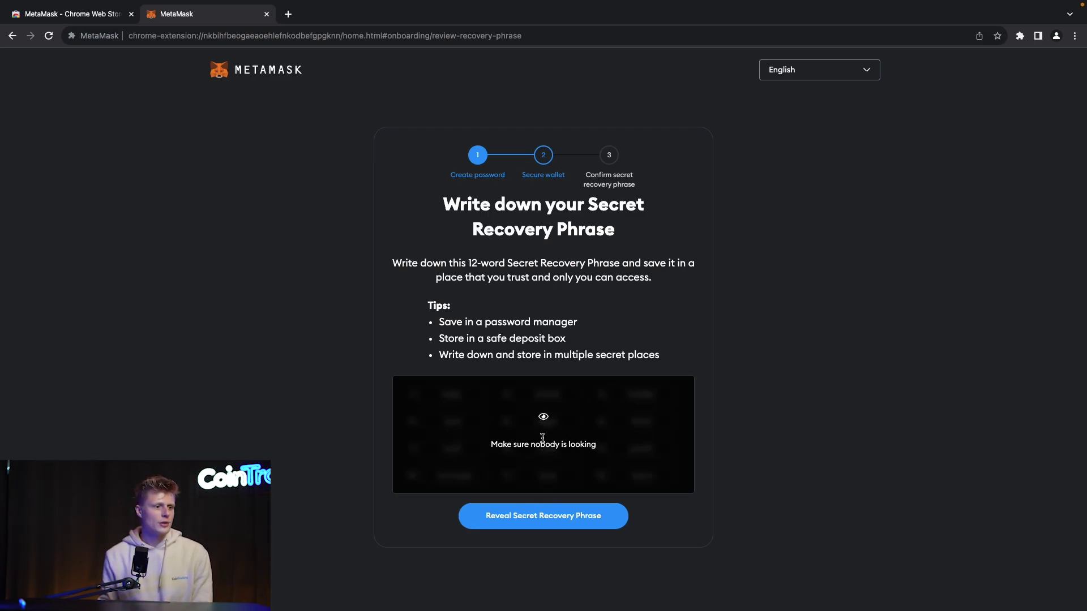
# Step: Reveal the Secret Recovery Phrase, then confirm the filled-in missing words
pyautogui.click(547, 518)
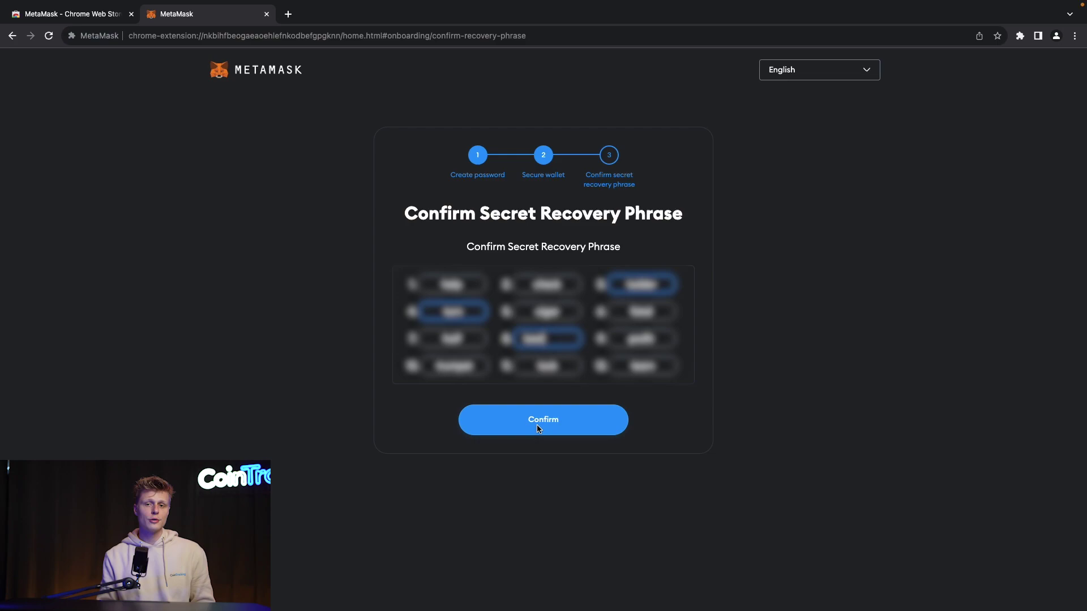
pyautogui.click(538, 426)
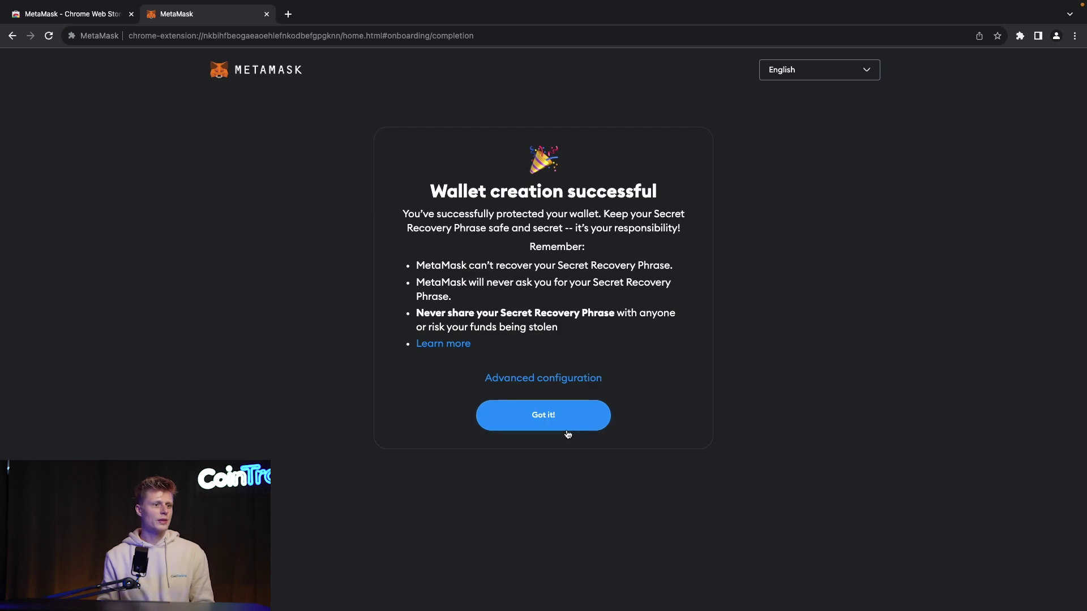
# Step: Read the recovery-phrase safety reminders and acknowledge them with Got it!
pyautogui.moveTo(415, 270); pyautogui.dragTo(649, 264)
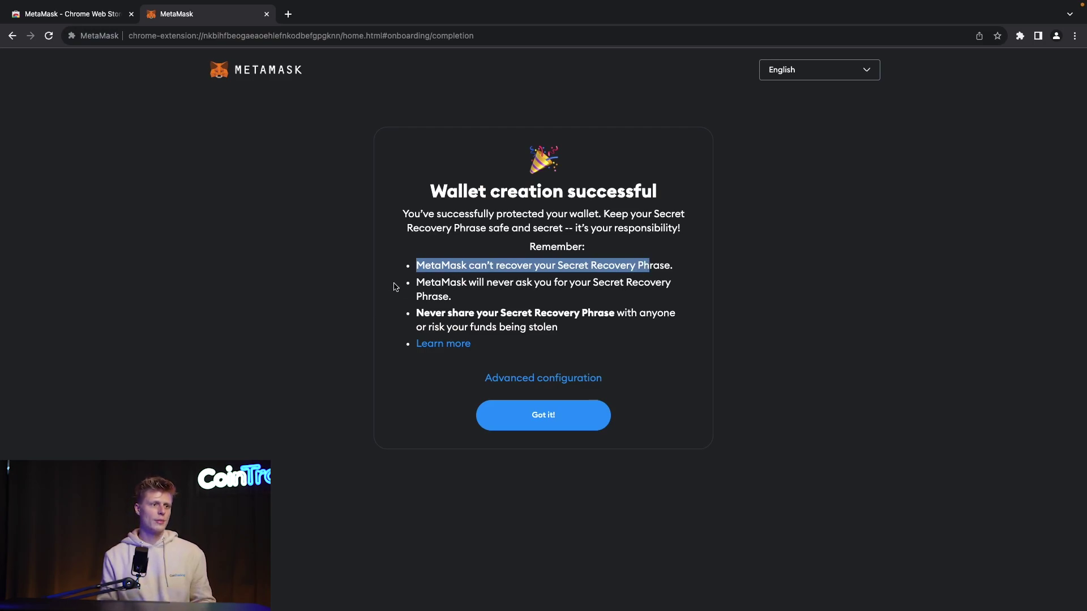
pyautogui.moveTo(396, 287); pyautogui.dragTo(521, 299)
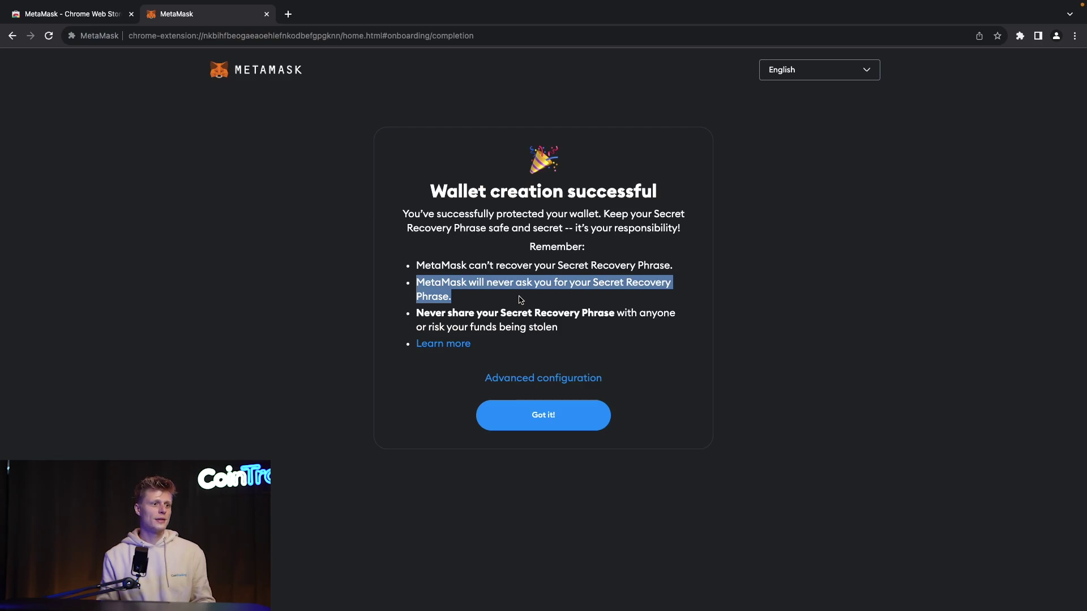
pyautogui.moveTo(487, 314); pyautogui.dragTo(624, 315)
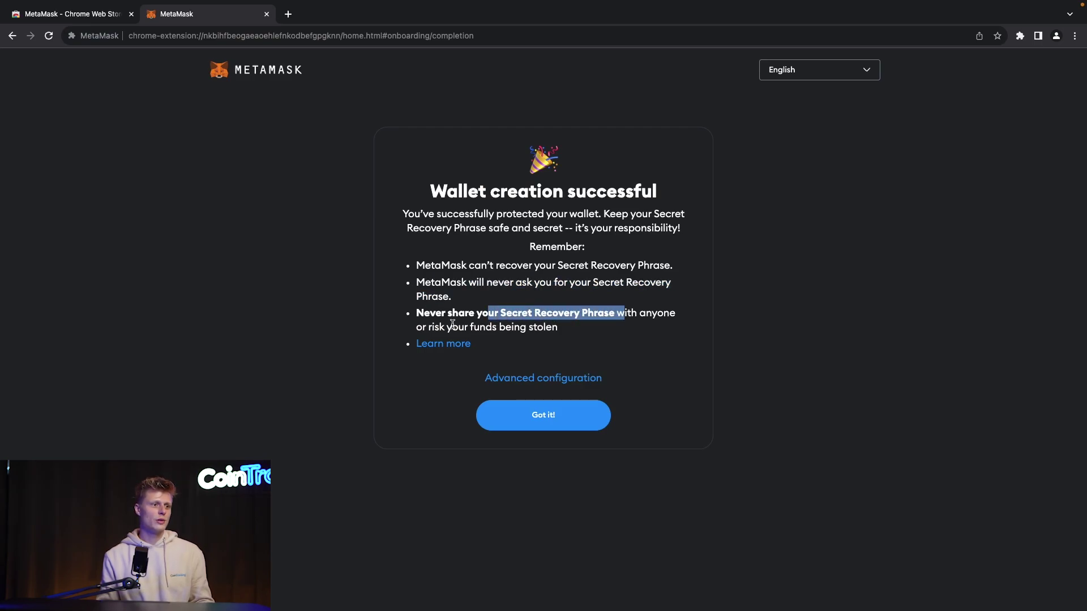
pyautogui.moveTo(419, 329); pyautogui.dragTo(566, 334)
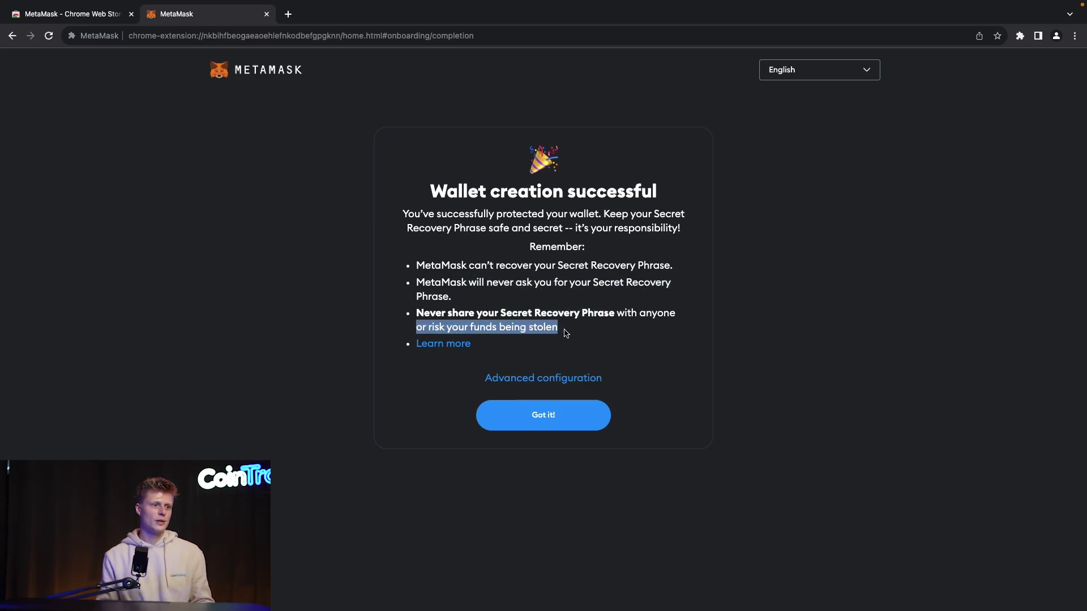
pyautogui.click(564, 336)
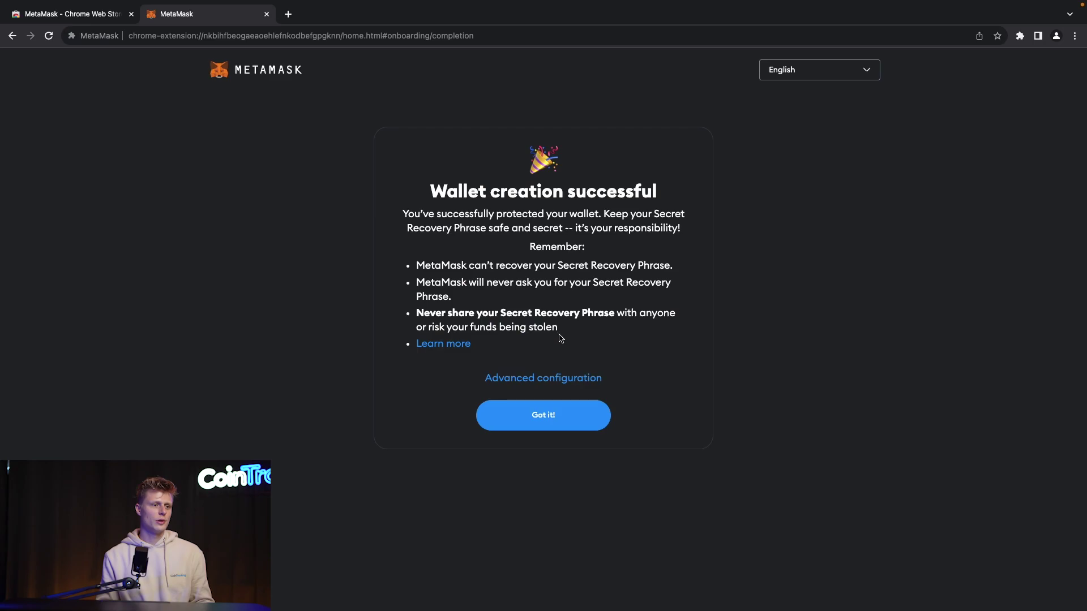
pyautogui.click(516, 422)
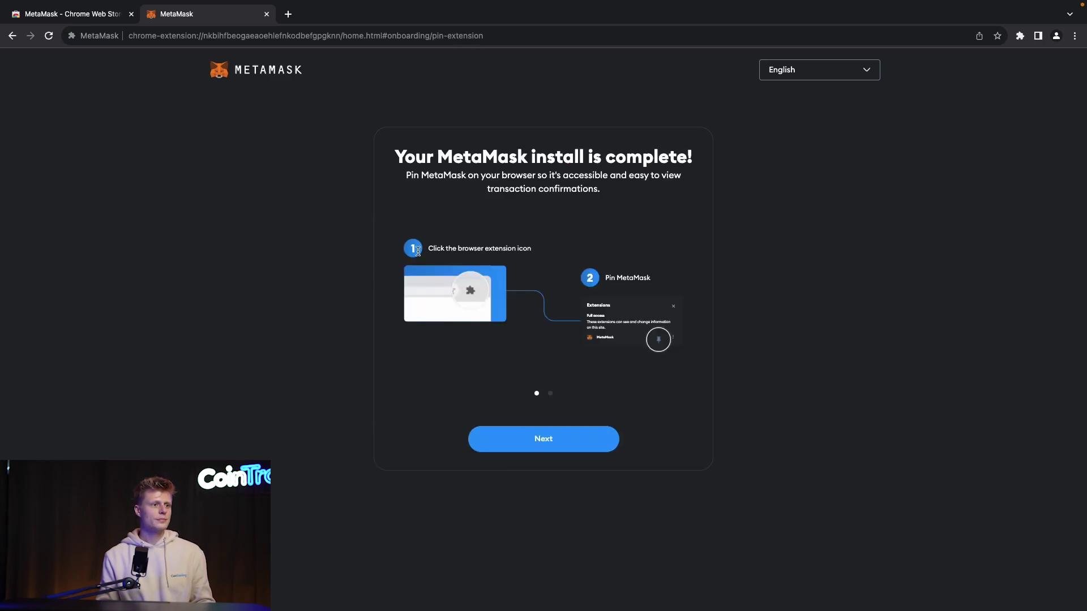
# Step: Step through the pinning tips to the wallet home and dismiss the What's new notice
pyautogui.click(549, 436)
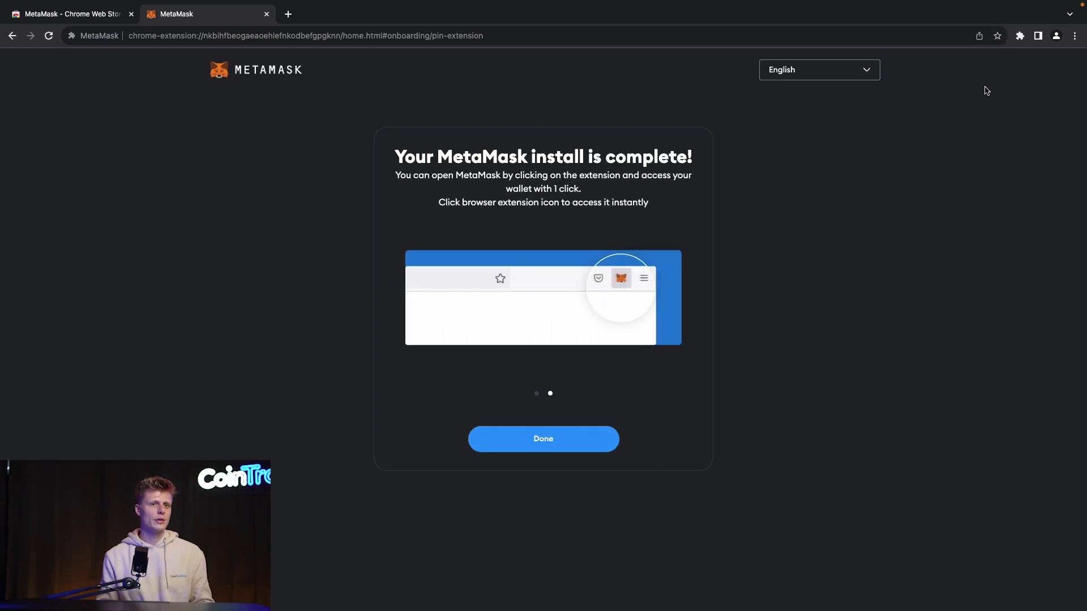
pyautogui.click(569, 437)
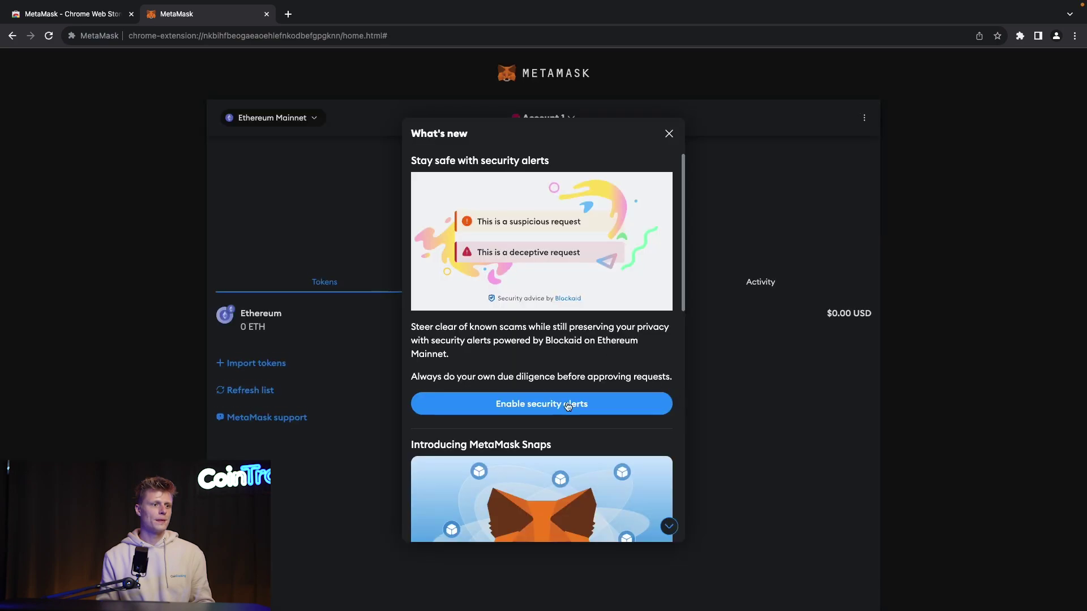
pyautogui.click(669, 135)
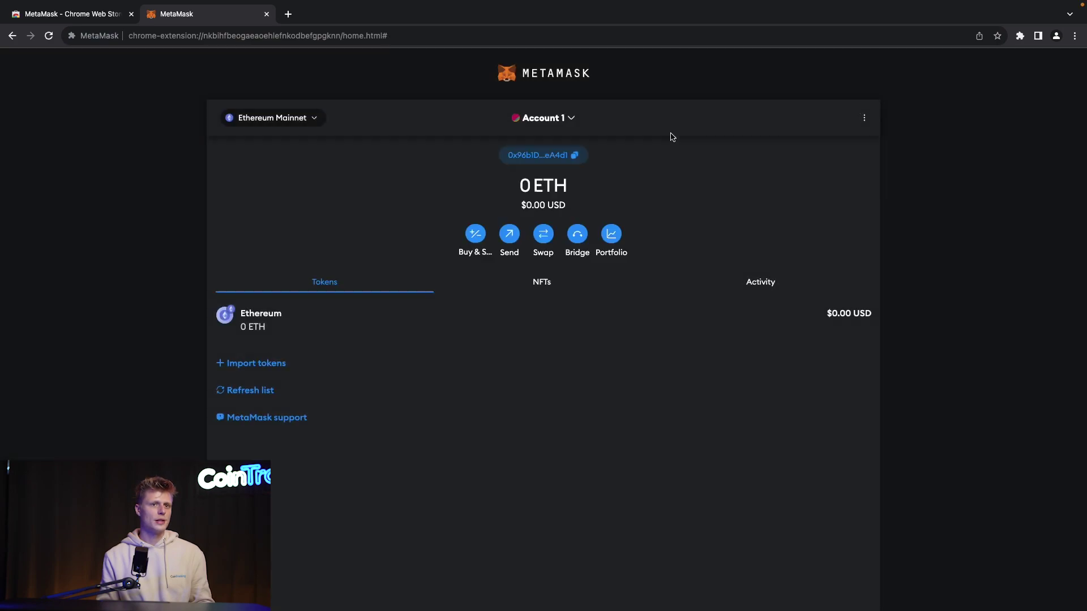
# Step: Pin MetaMask to the Chrome toolbar and open a new browser tab
pyautogui.click(1019, 36)
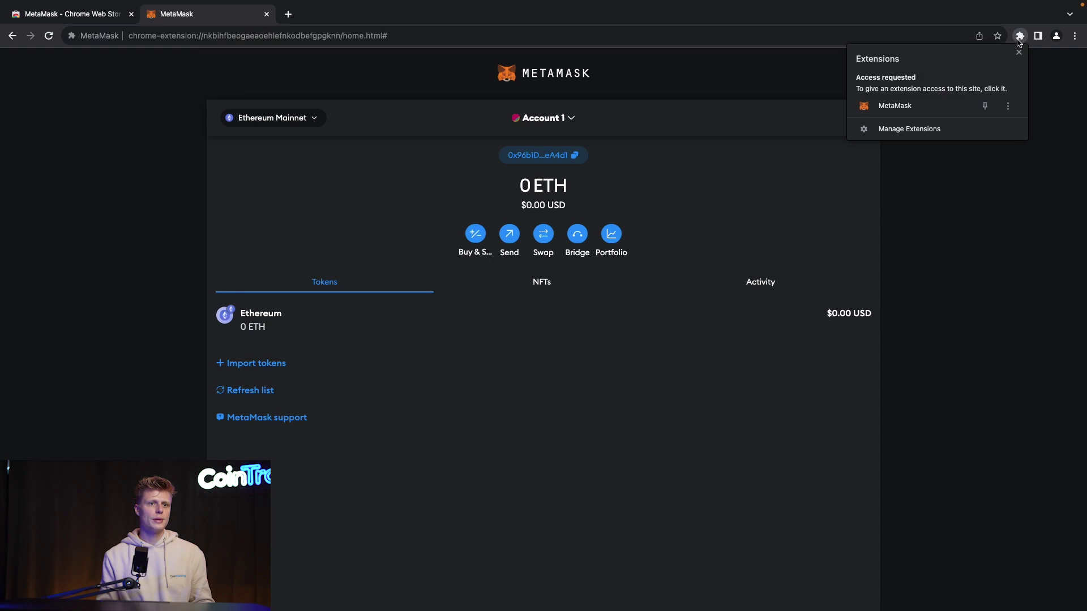
pyautogui.click(986, 113)
pyautogui.click(973, 158)
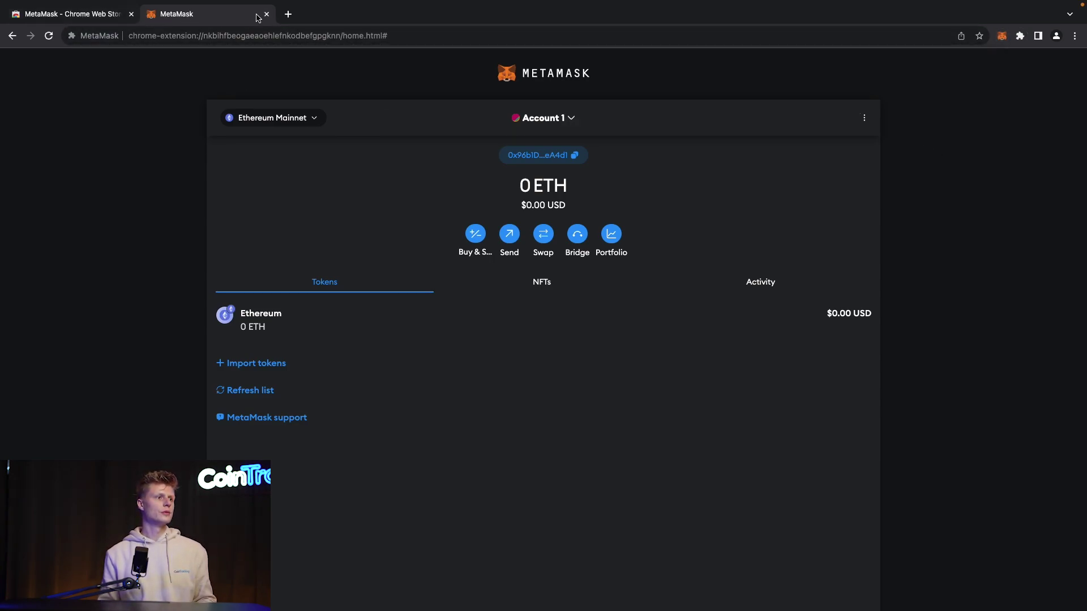
pyautogui.click(288, 14)
# Step: Close the MetaMask and Web Store tabs, open the MetaMask popup, and dismiss What's new
pyautogui.click(266, 15)
pyautogui.click(130, 14)
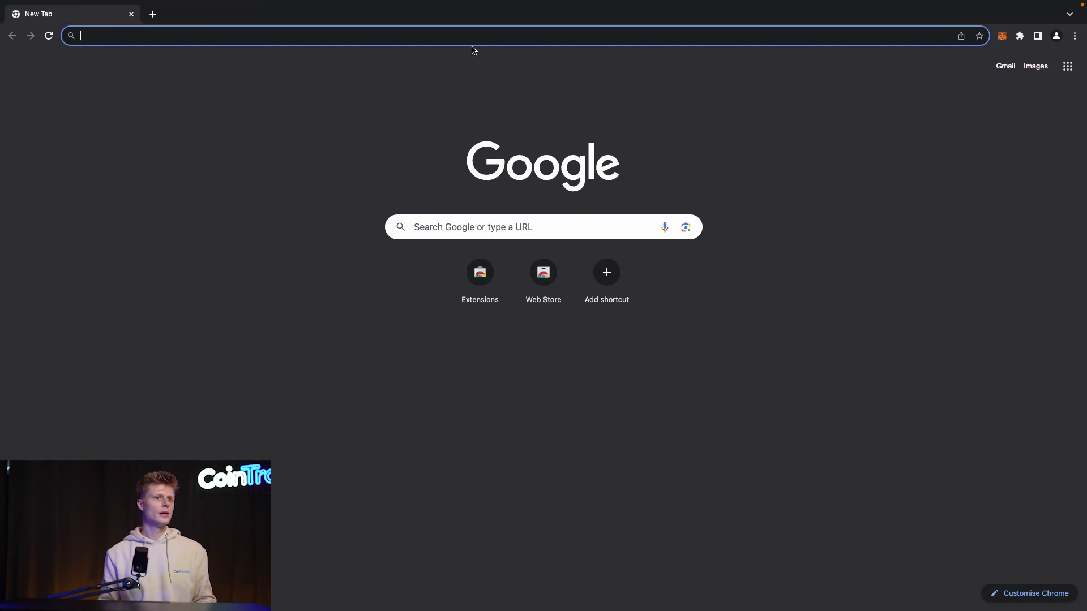
pyautogui.click(1002, 35)
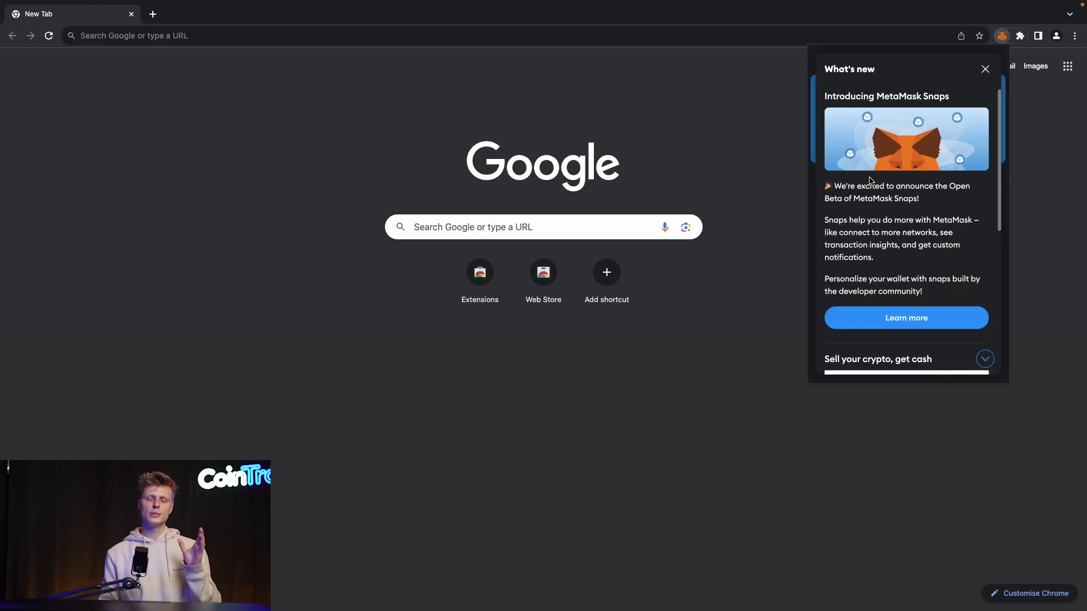
pyautogui.click(985, 68)
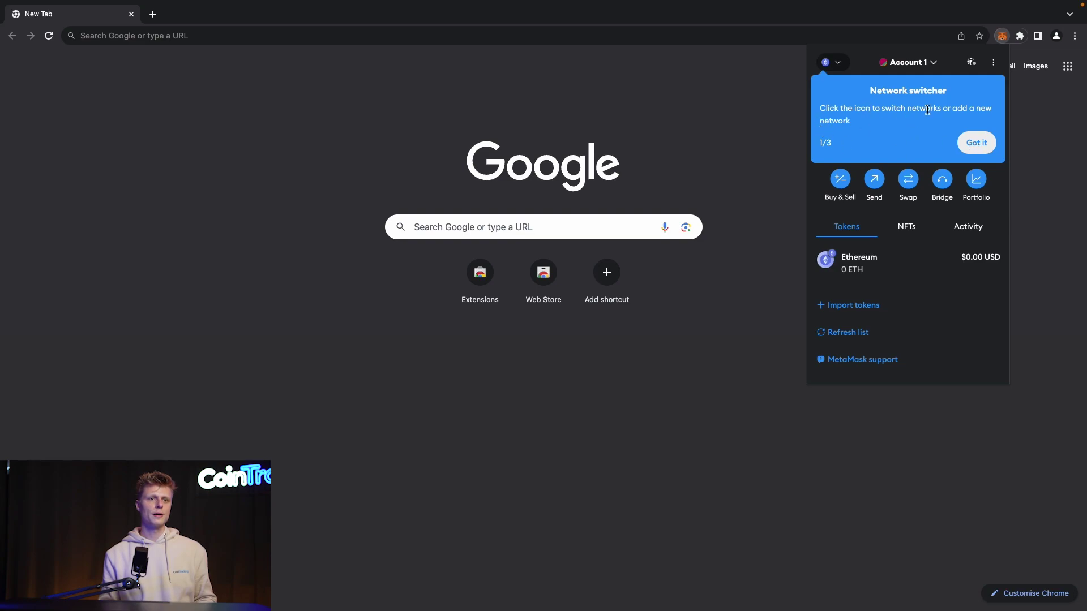
# Step: Finish the three-tip introductory tour and check the network list without changing network
pyautogui.click(975, 142)
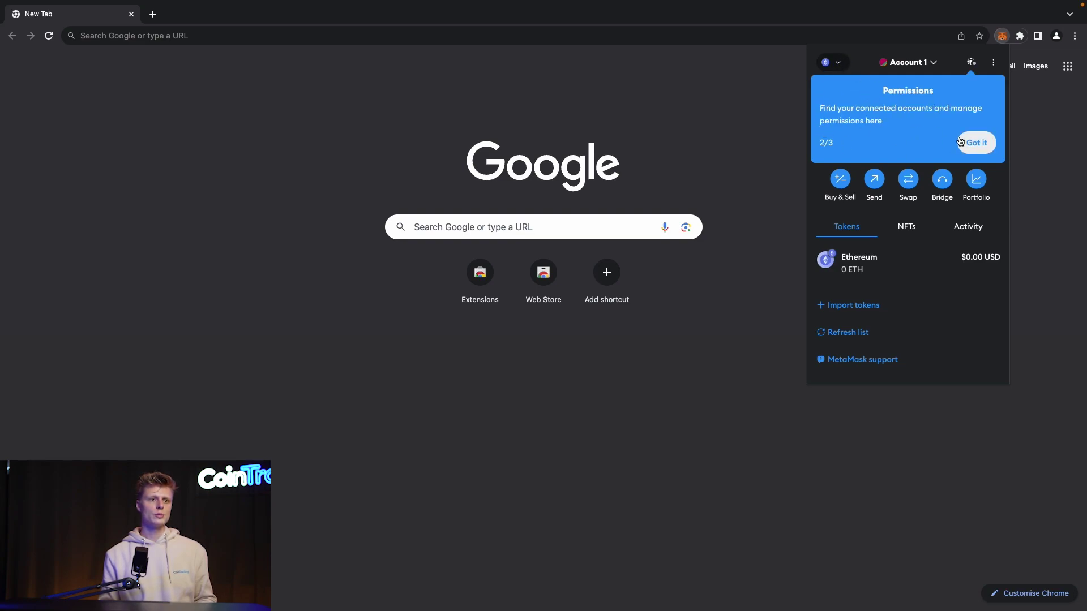
pyautogui.click(976, 142)
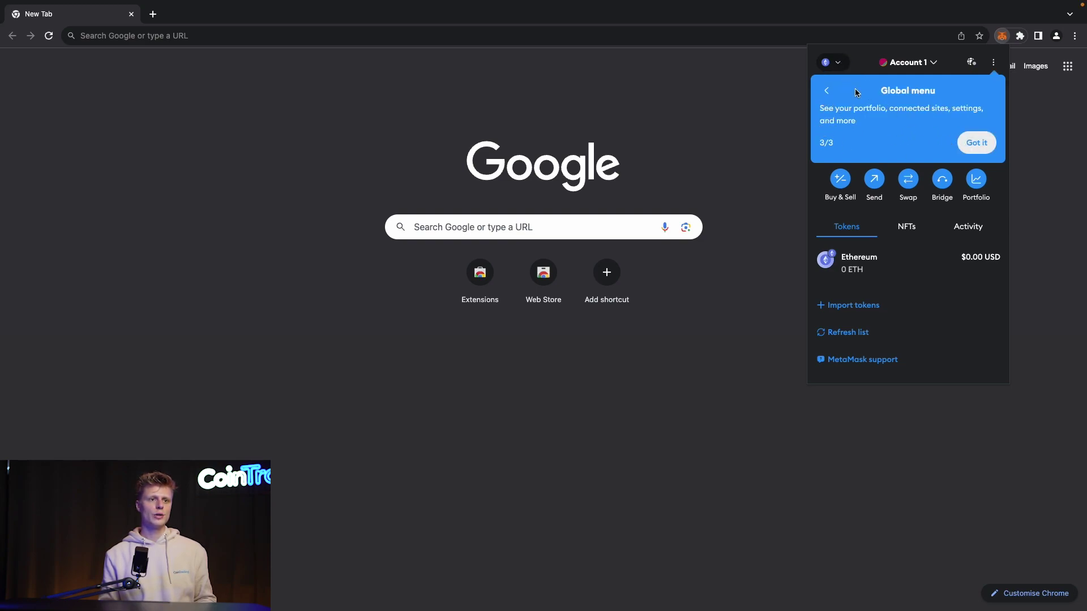
pyautogui.click(977, 143)
pyautogui.click(832, 62)
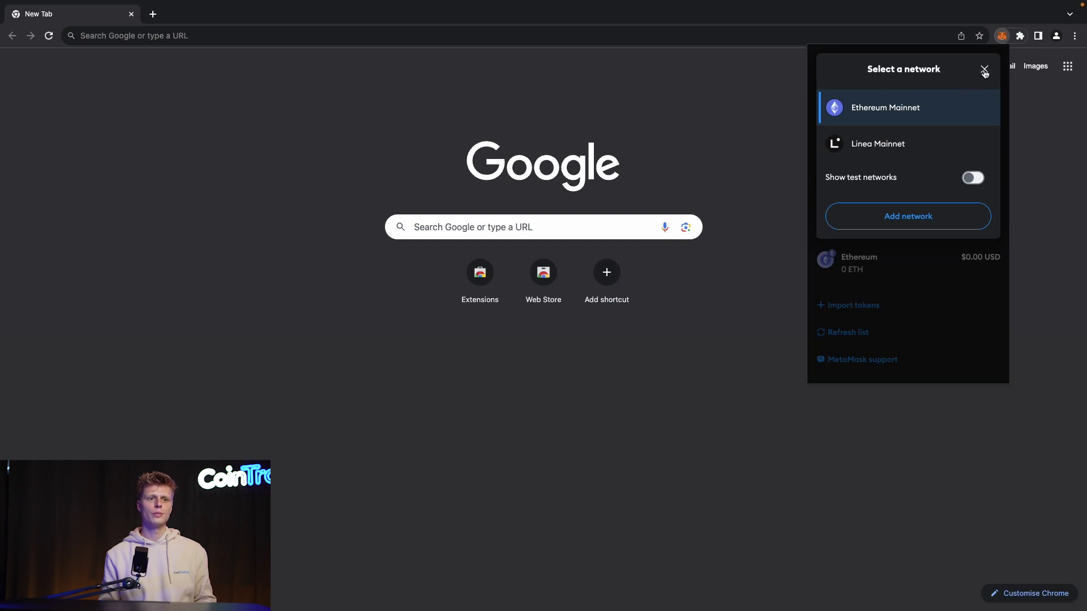
pyautogui.click(985, 70)
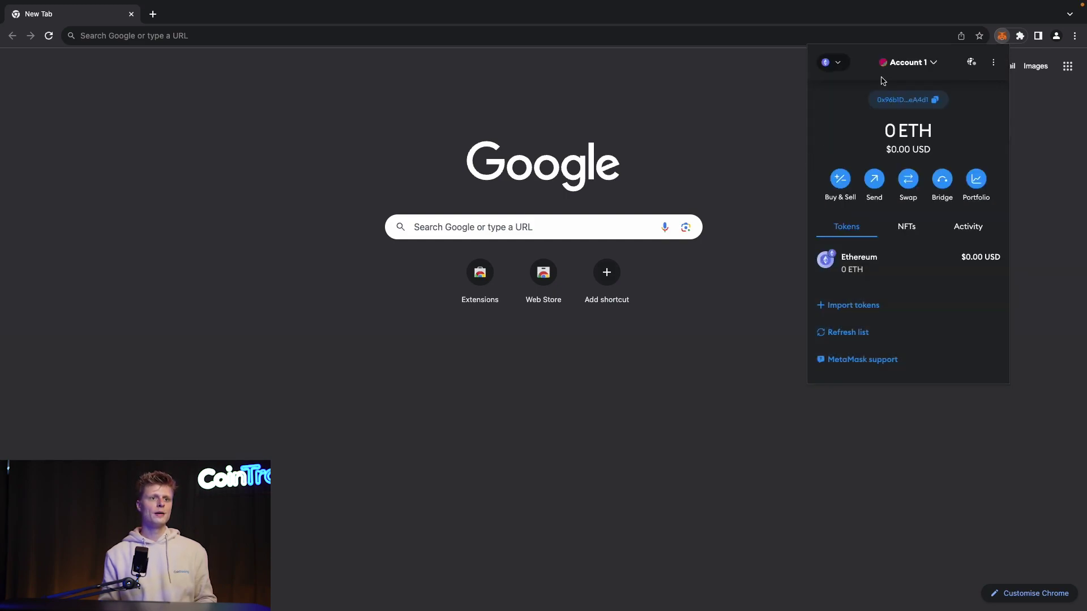
# Step: Add a brand-new account from the account list, naming it CoinTracking2
pyautogui.click(911, 62)
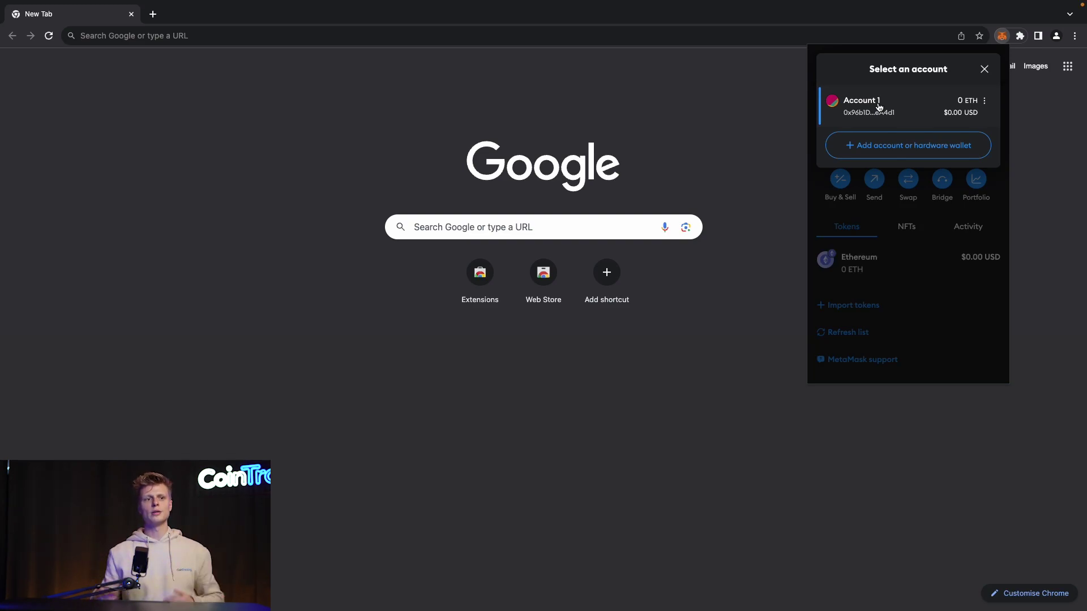
pyautogui.click(878, 146)
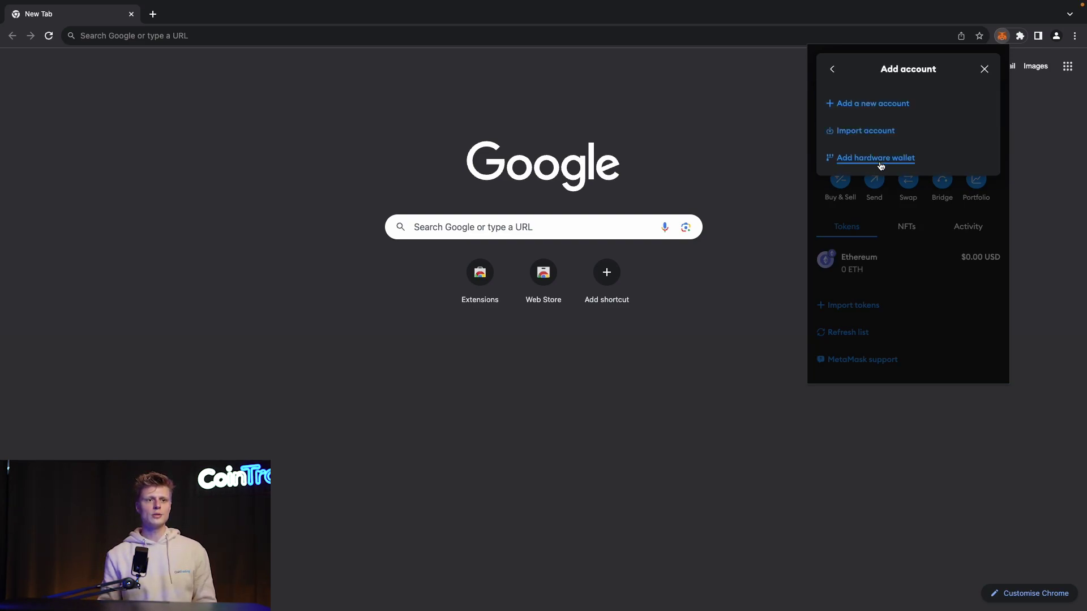
pyautogui.click(884, 109)
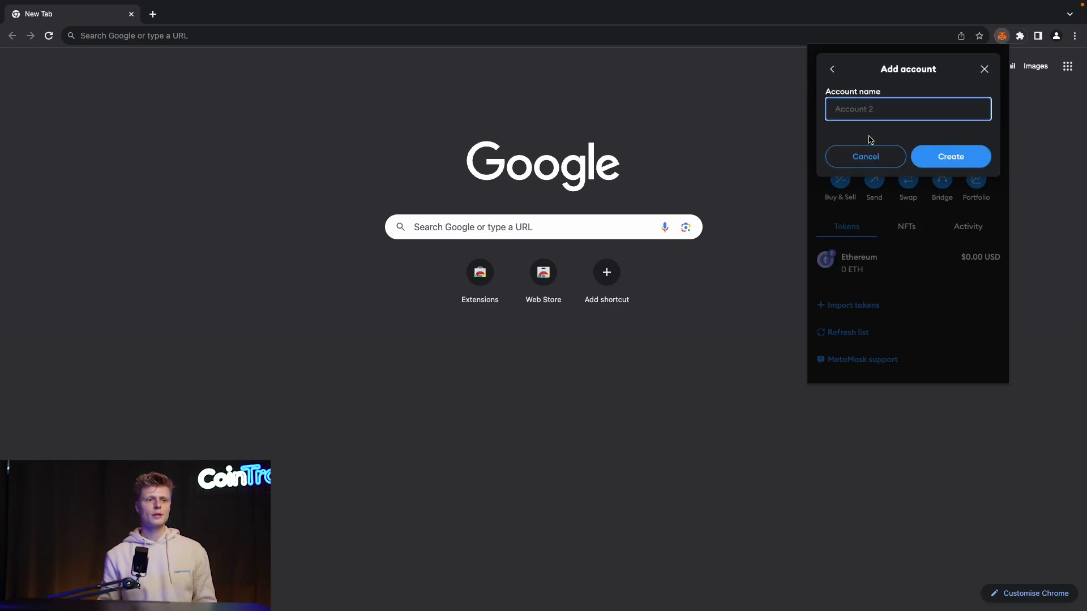
pyautogui.write('Coin')
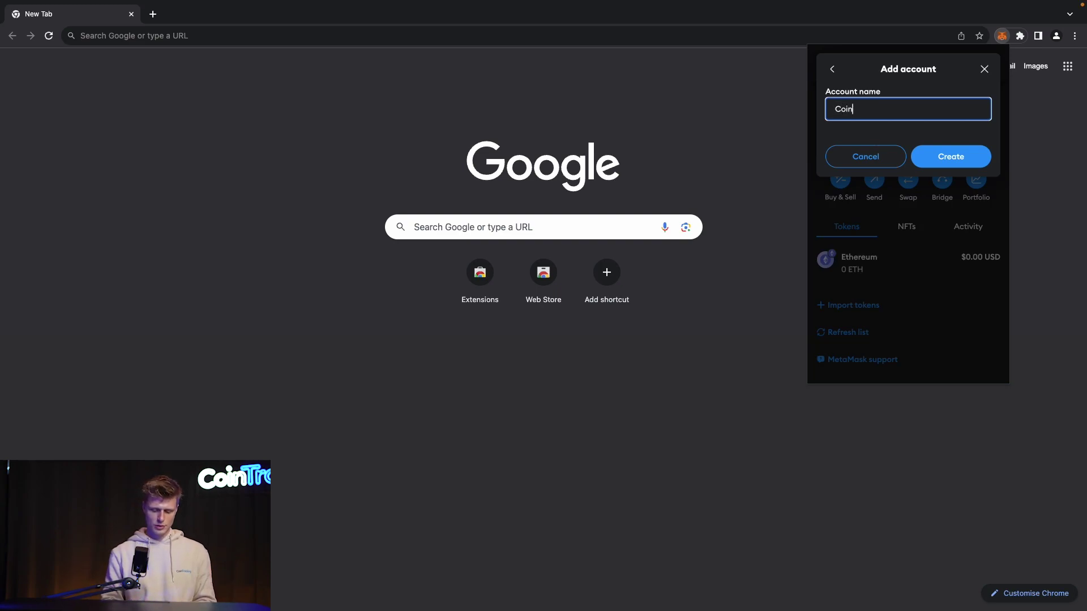
pyautogui.write('Tracking')
pyautogui.press('Return')
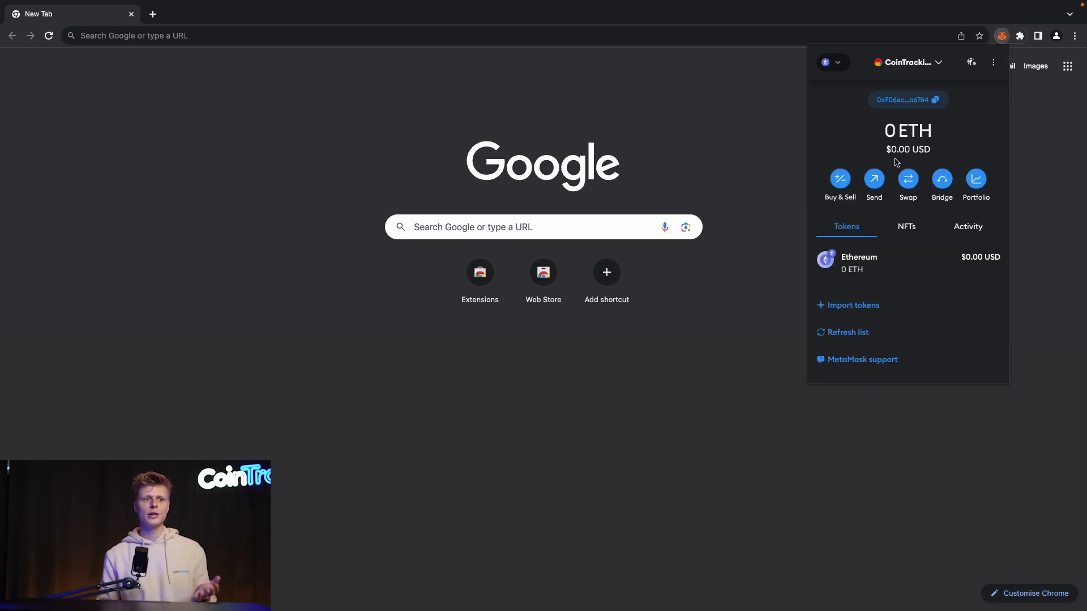
pyautogui.click(910, 62)
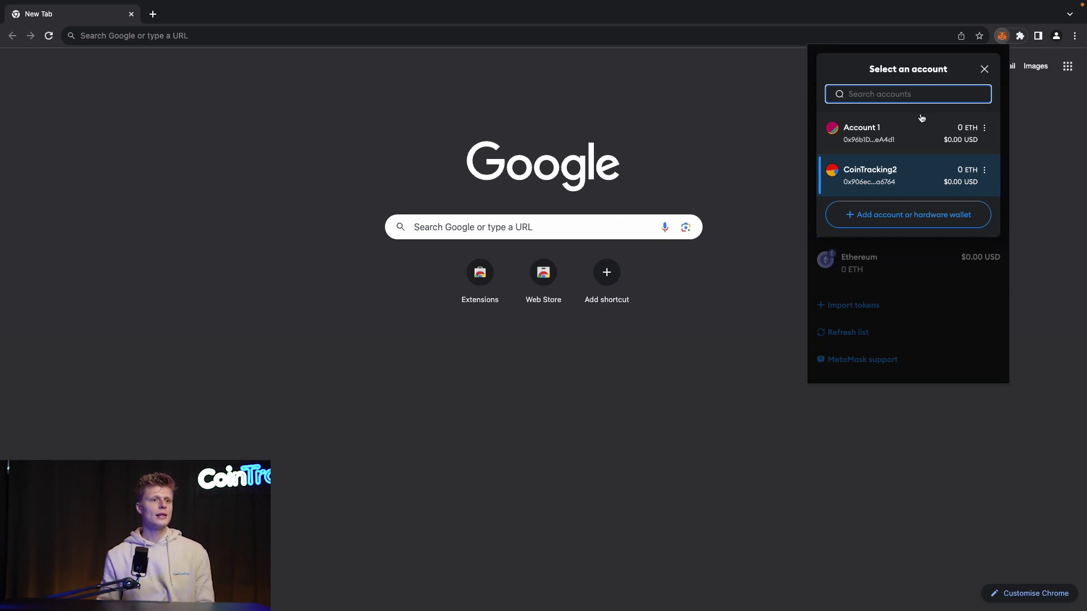
# Step: Select Account 1 in the Select an account list
pyautogui.click(912, 134)
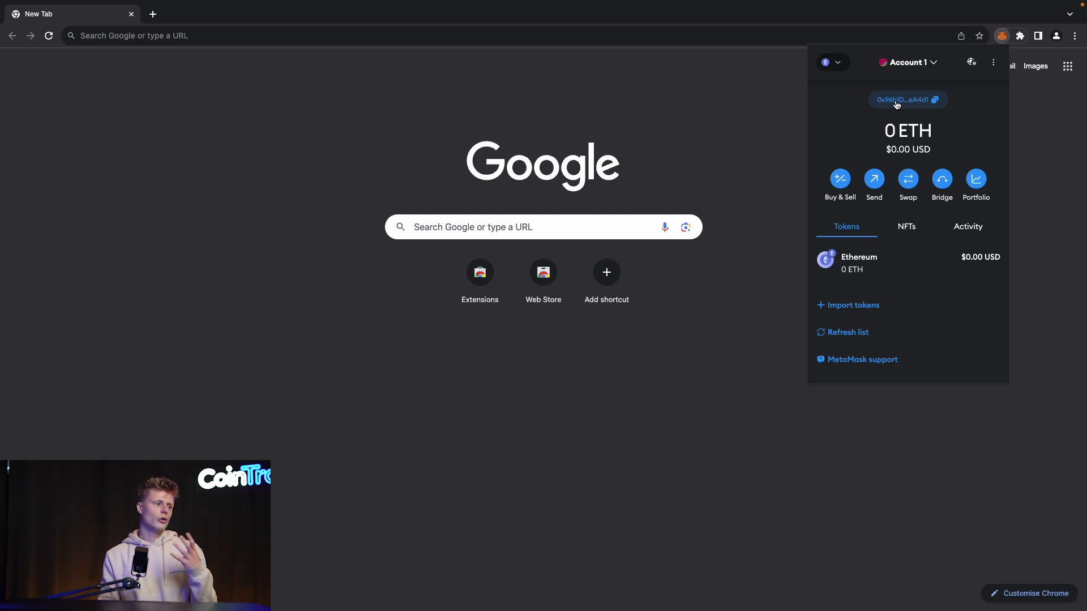
# Step: Copy Account 1's address and open the other wallet holding 0.1021 ETH
pyautogui.click(937, 102)
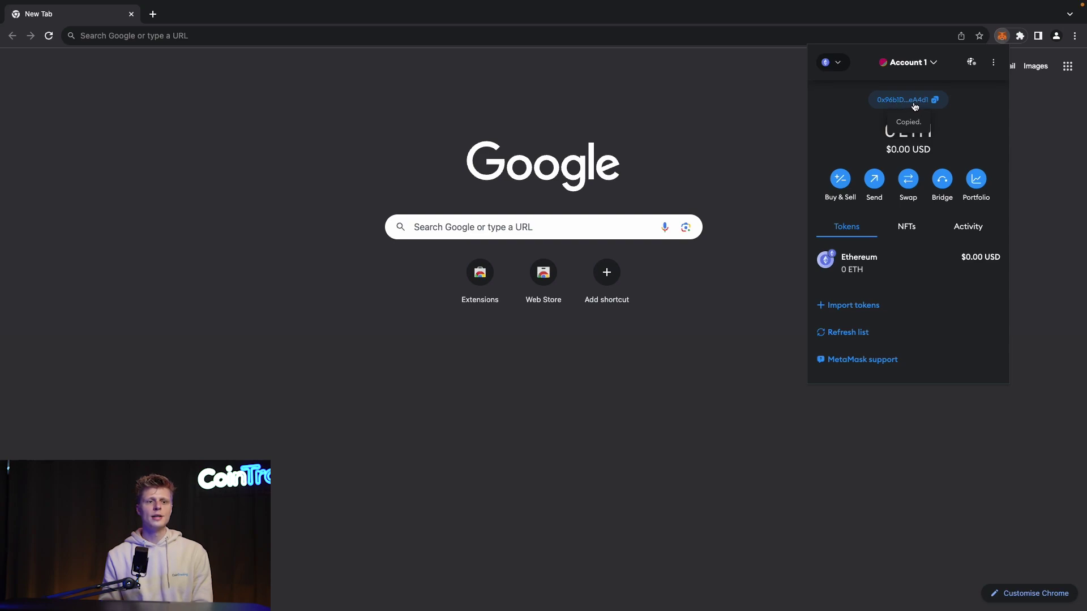
pyautogui.click(774, 117)
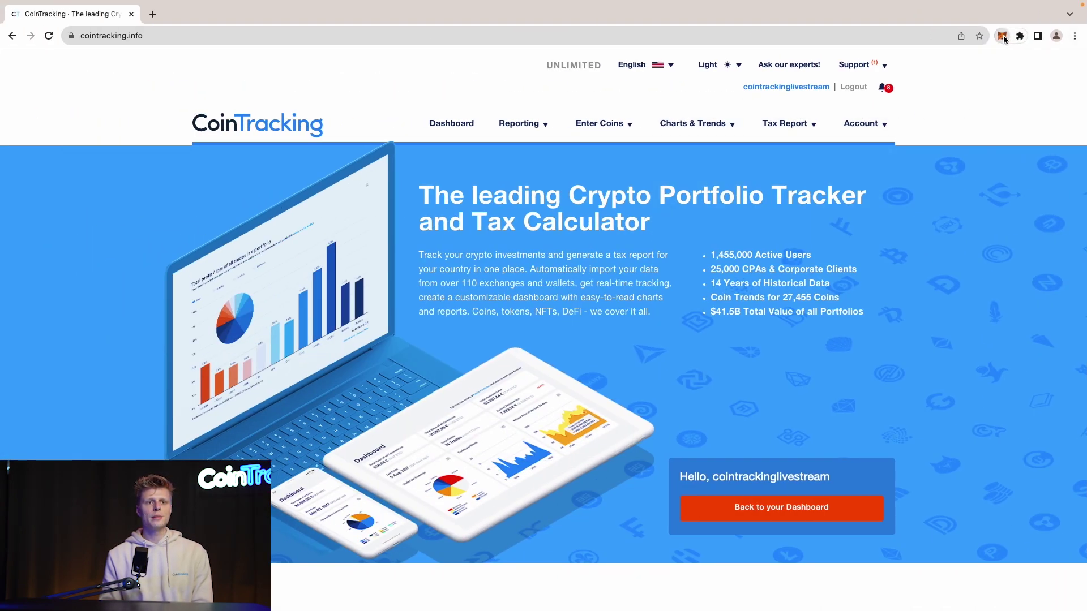
pyautogui.hotkey('alt', 'shift', 'm')
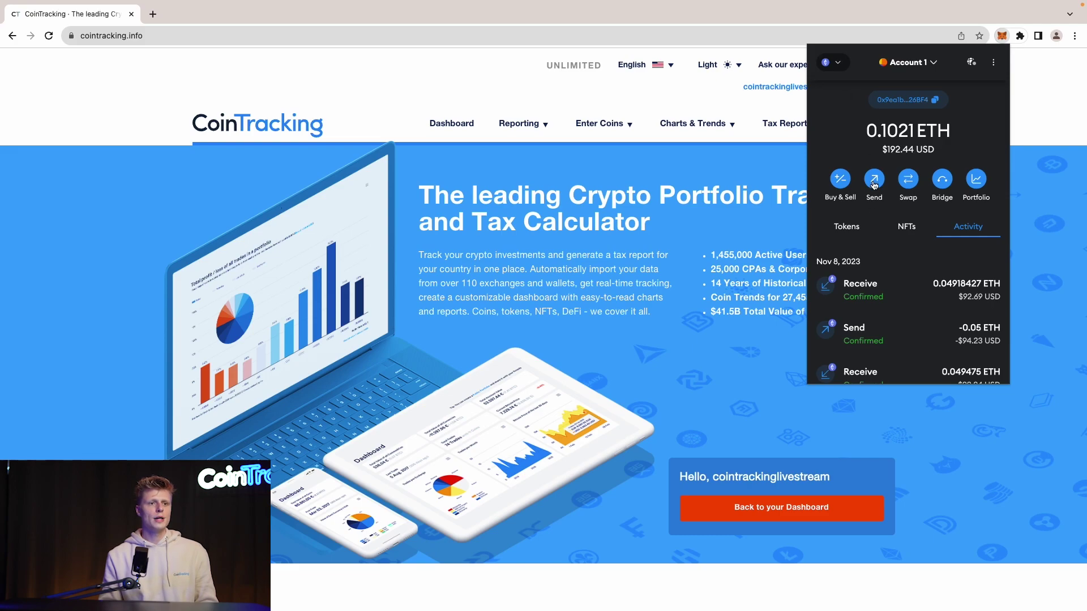
# Step: Send 0.05 ETH from the funded wallet to the pasted Account 1 address and confirm it
pyautogui.click(874, 180)
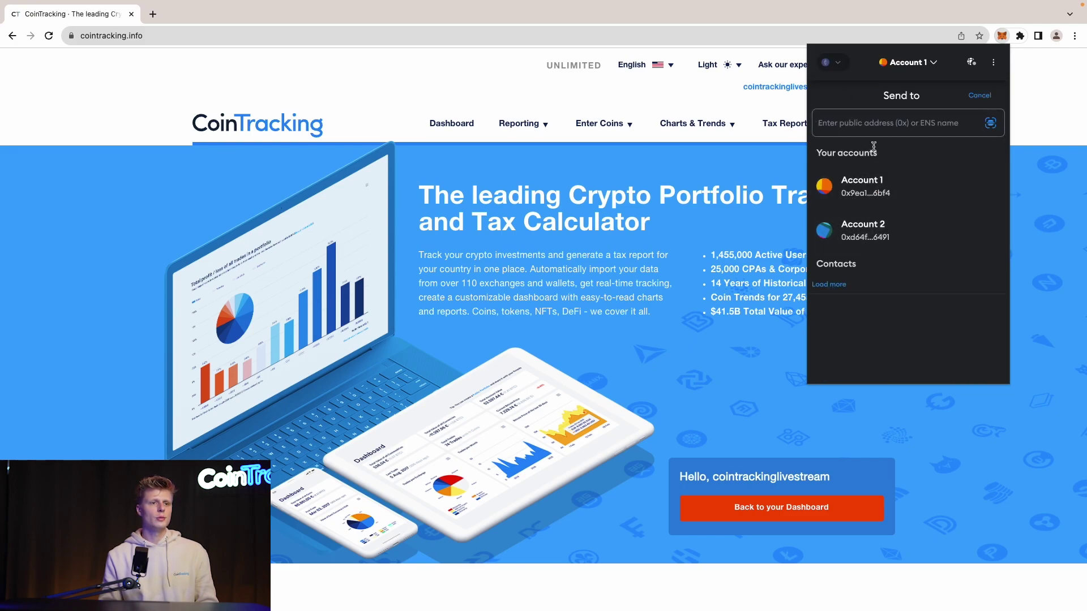
pyautogui.hotkey('ctrl', 'v')
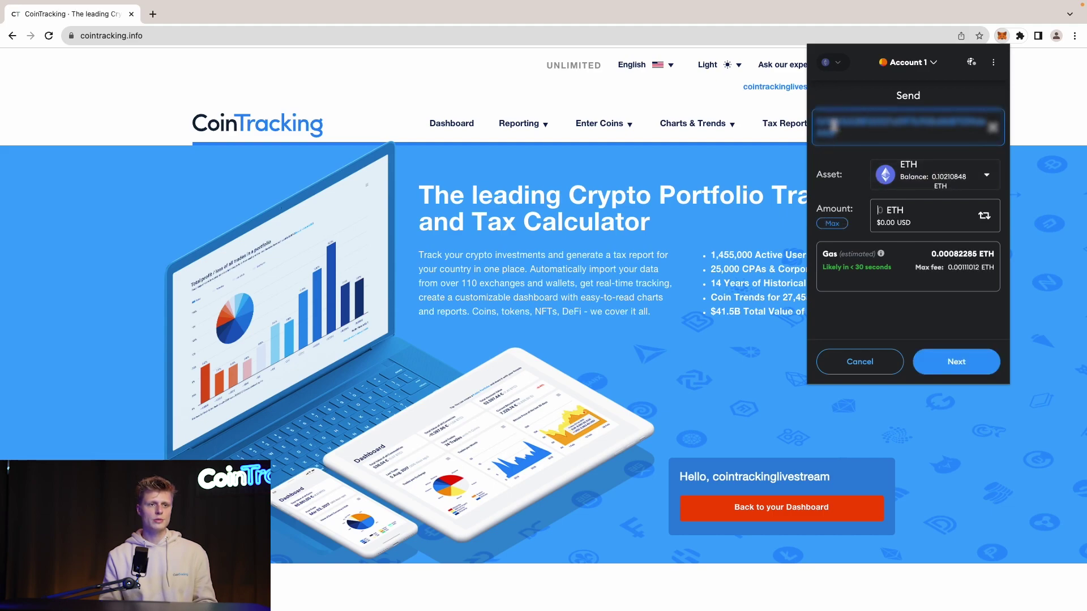
pyautogui.moveTo(880, 254)
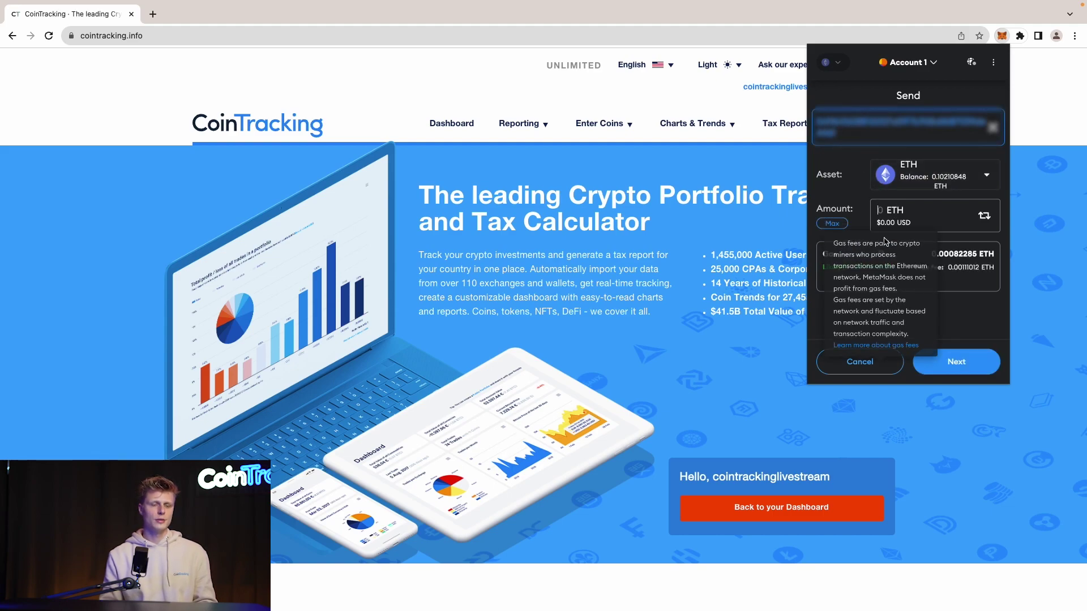
pyautogui.write('.')
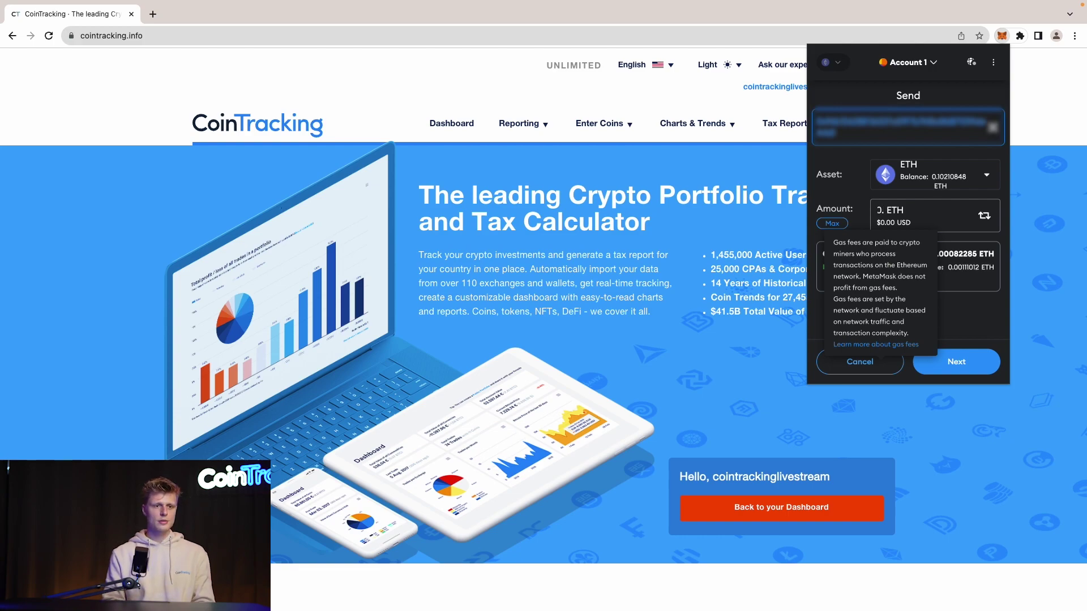
pyautogui.write('05')
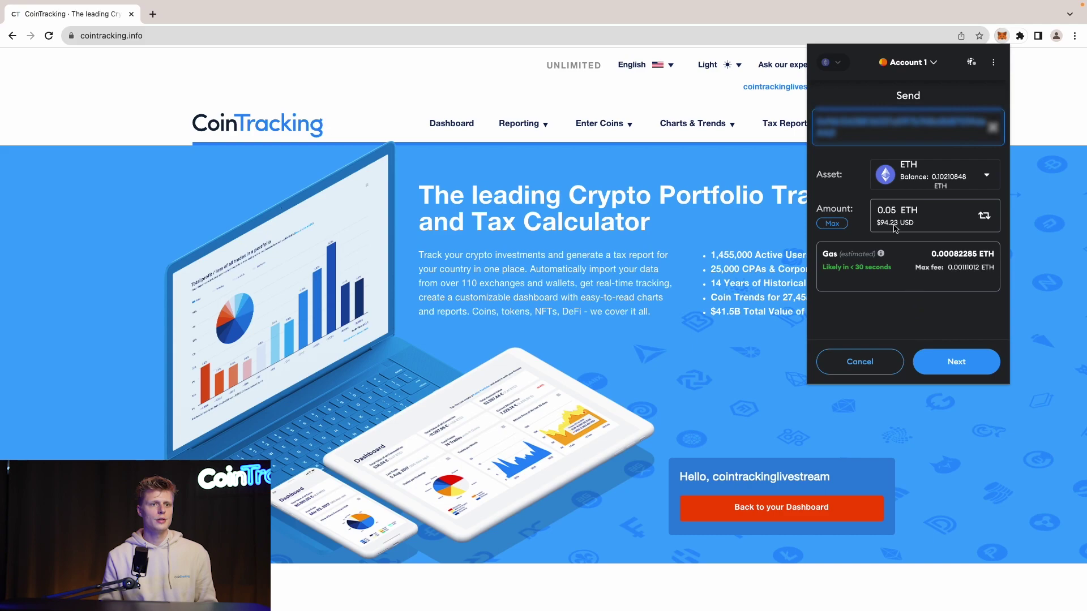
pyautogui.click(956, 363)
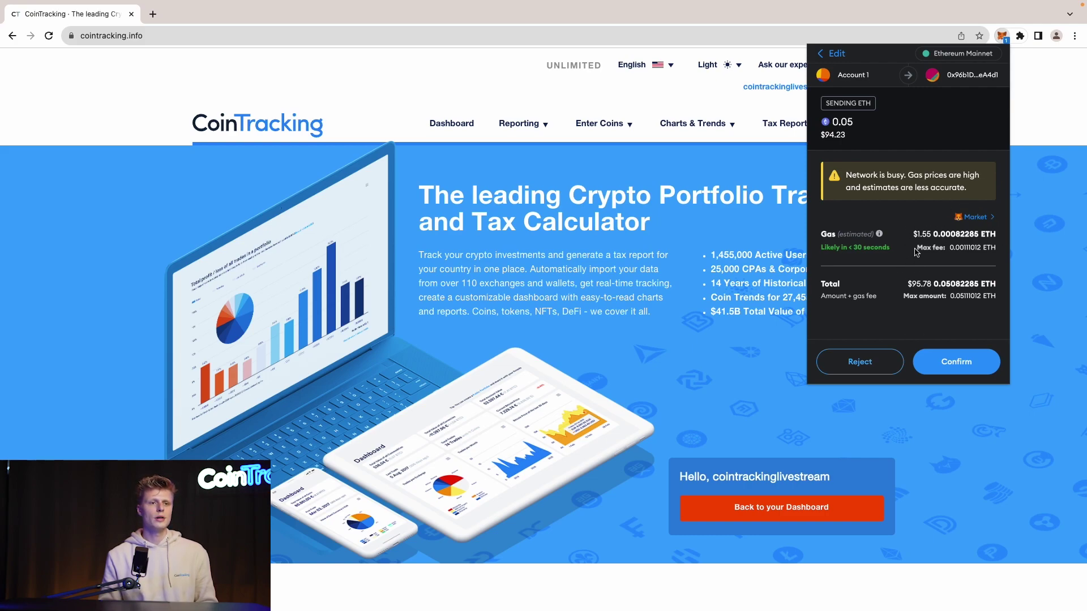
pyautogui.click(937, 361)
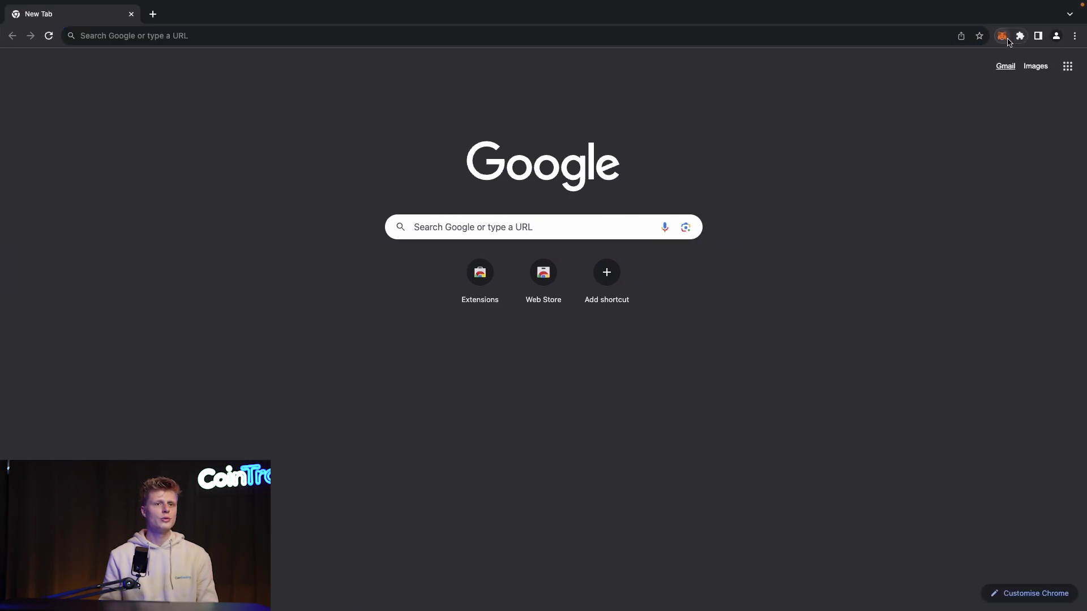
# Step: Open MetaMask's Swap screen, dismissing the What's new and Smart Swaps announcements
pyautogui.click(1001, 37)
pyautogui.click(985, 69)
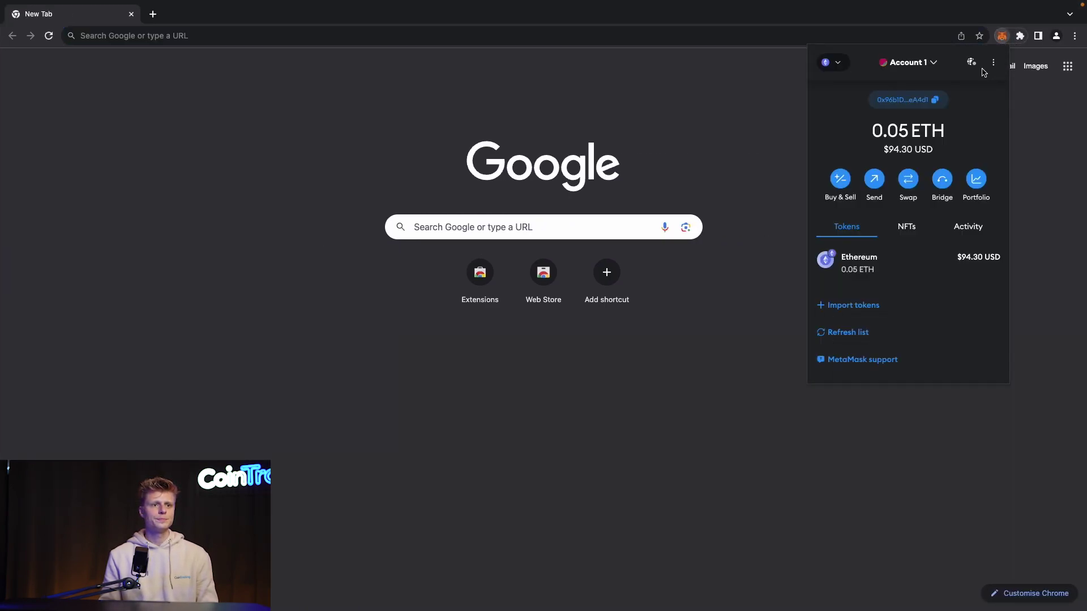
pyautogui.click(909, 187)
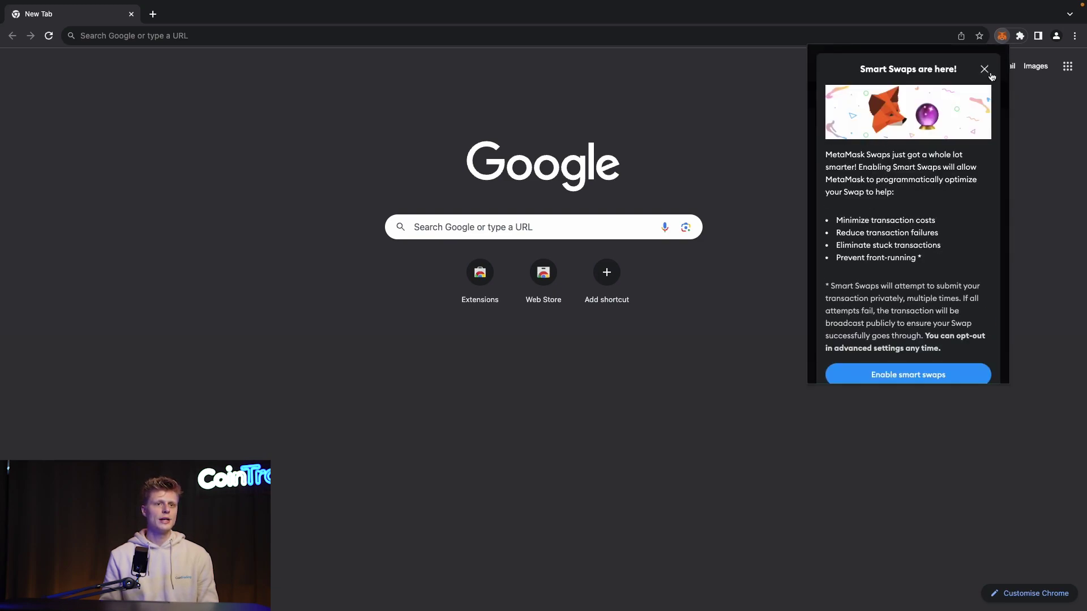
pyautogui.click(984, 69)
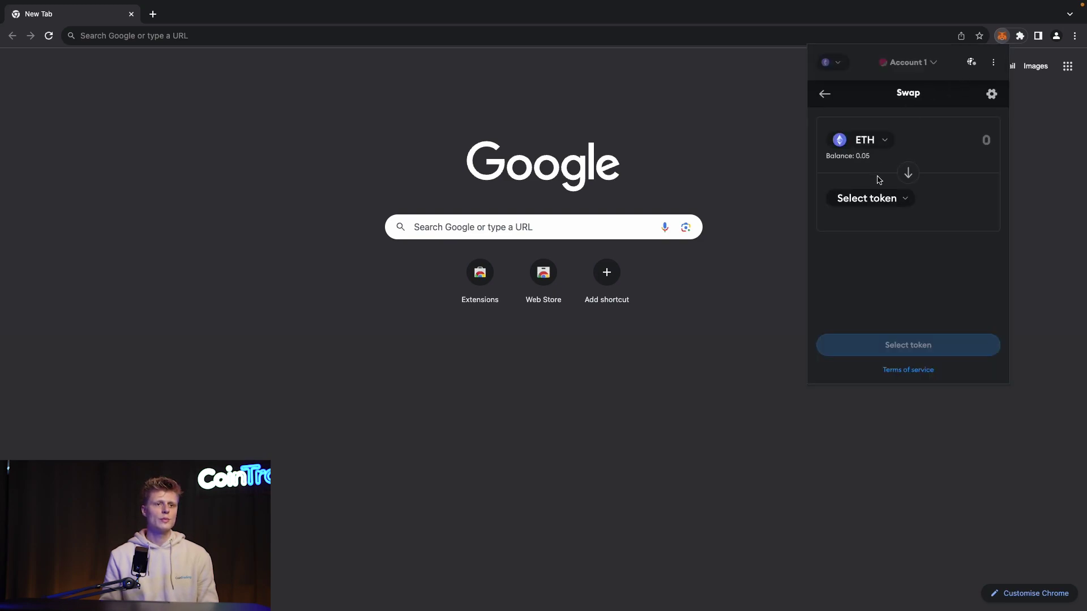
# Step: Quote a swap of 0.02 ETH into USDC: 37.321482 USDC, $16.14 estimated gas
pyautogui.click(890, 199)
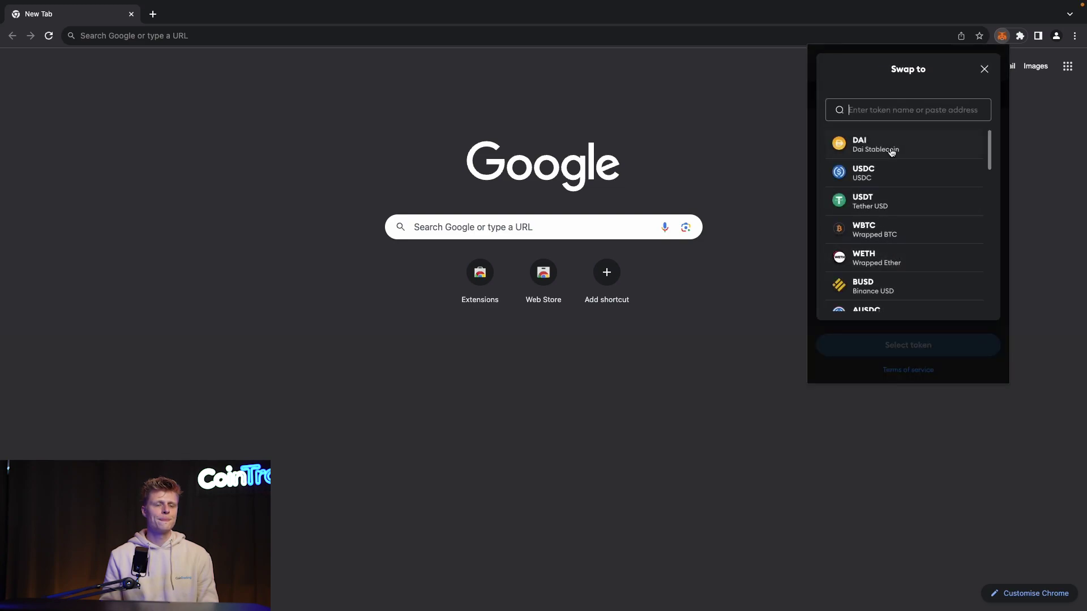
pyautogui.click(879, 173)
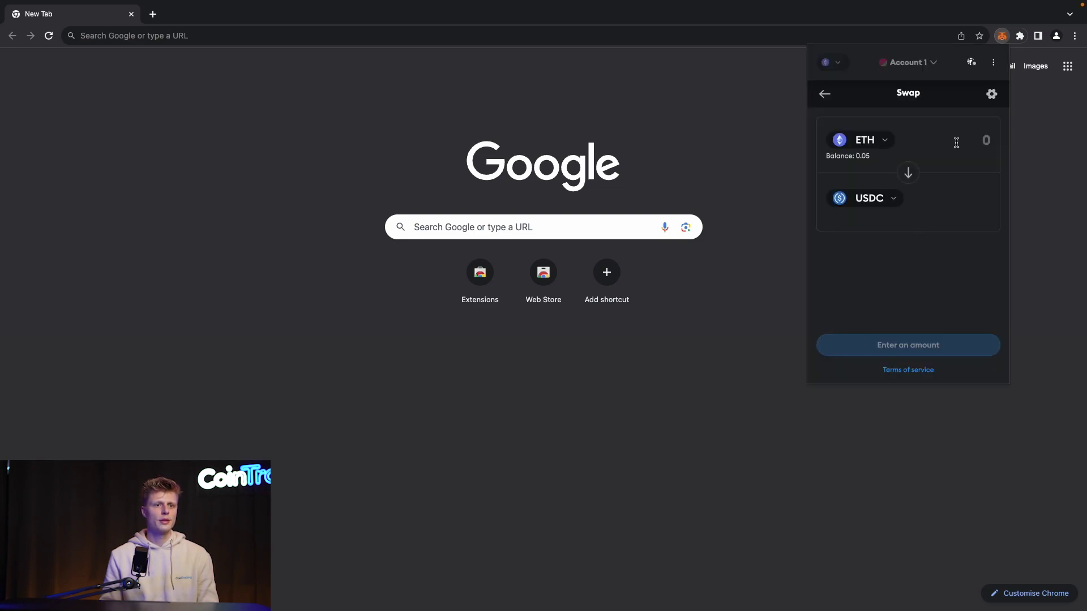
pyautogui.click(985, 141)
pyautogui.write('0.02')
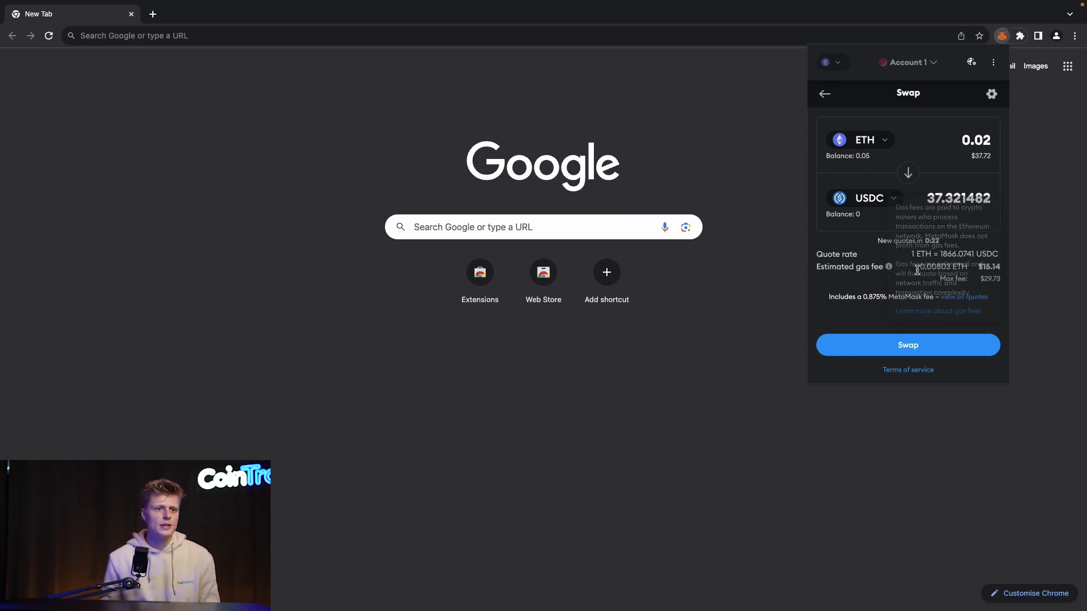
pyautogui.moveTo(978, 267); pyautogui.dragTo(985, 275)
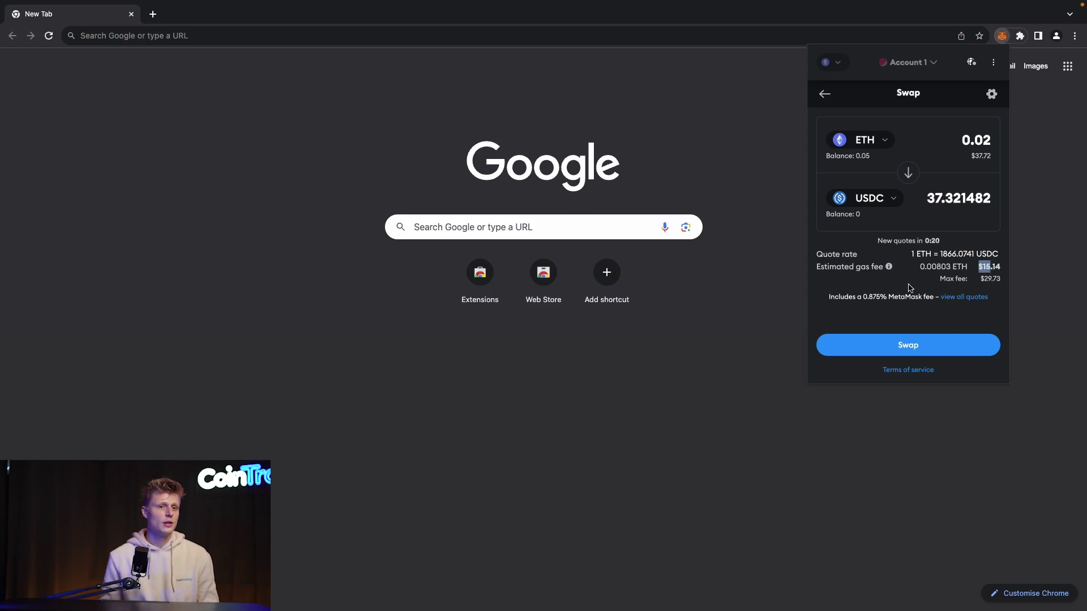
pyautogui.click(944, 283)
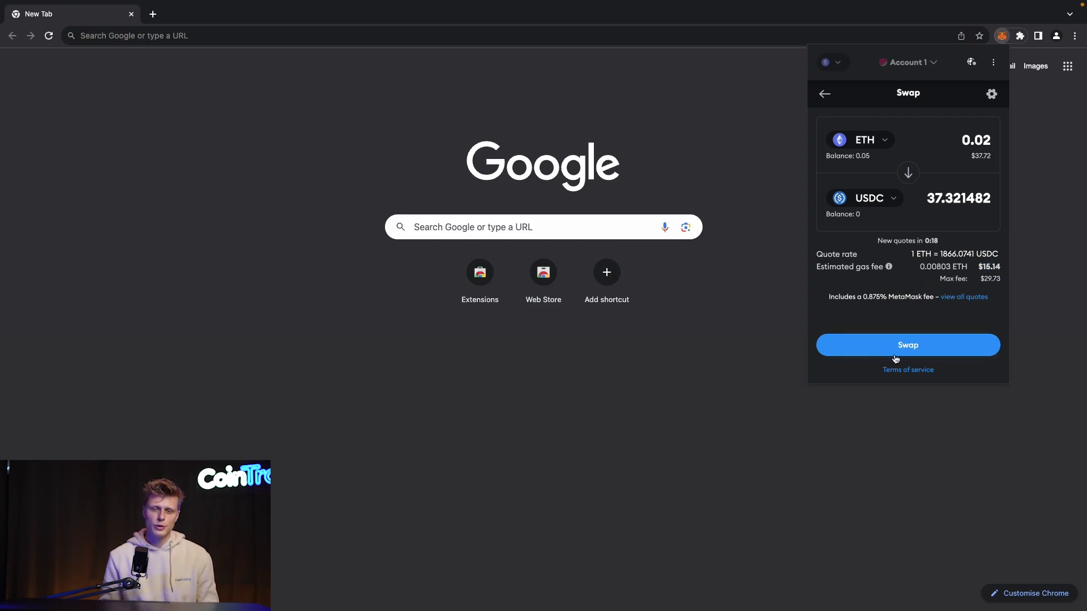
# Step: Submit the ETH-to-USDC swap and verify the 0.022 ETH and 37.29015 USDC balances and confirmed history
pyautogui.click(933, 345)
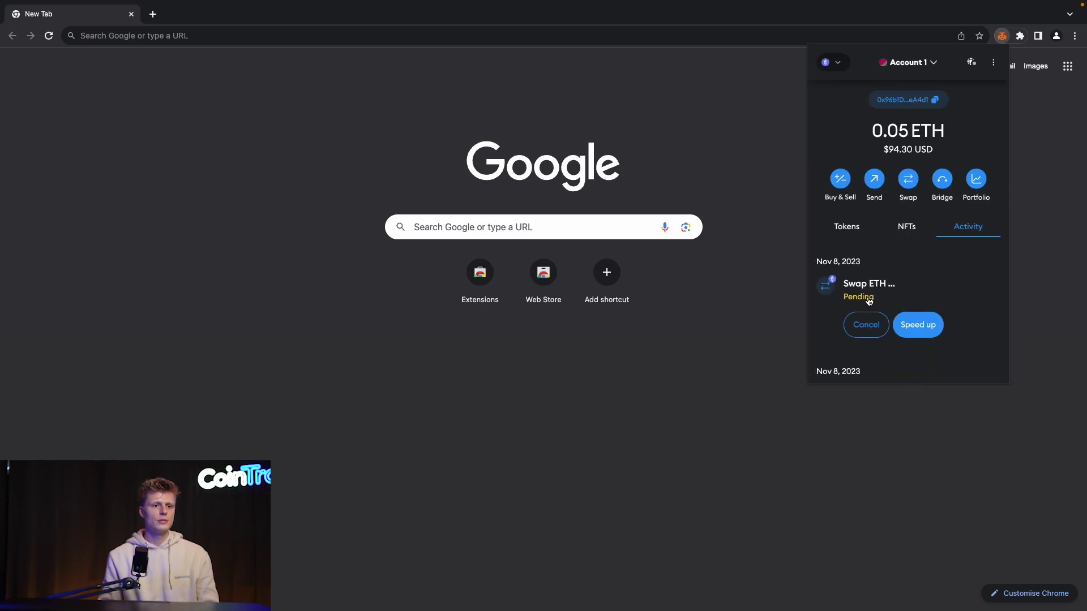
pyautogui.click(855, 237)
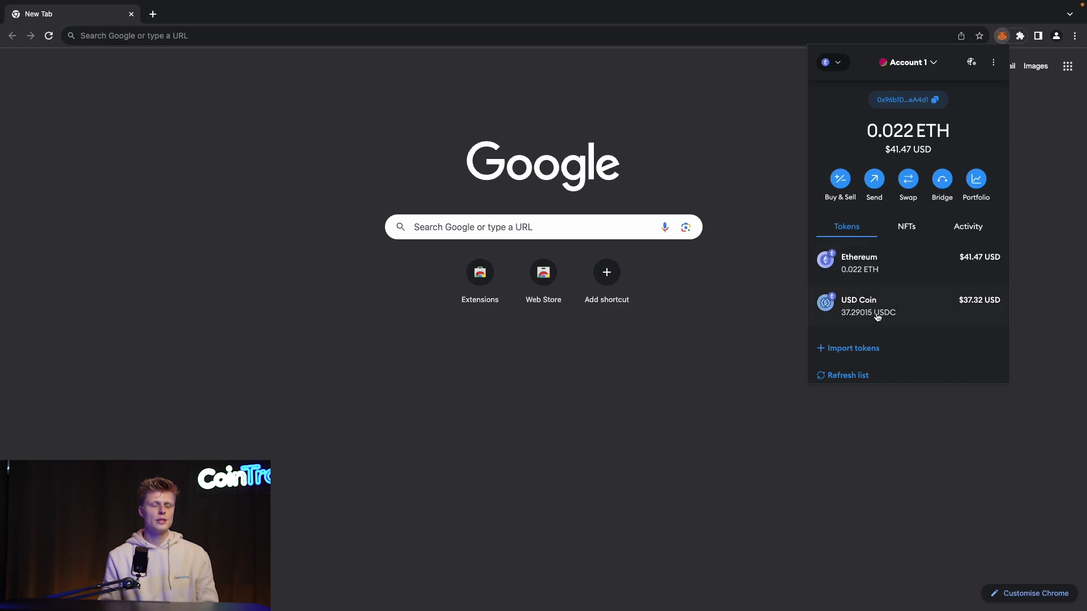
pyautogui.click(972, 229)
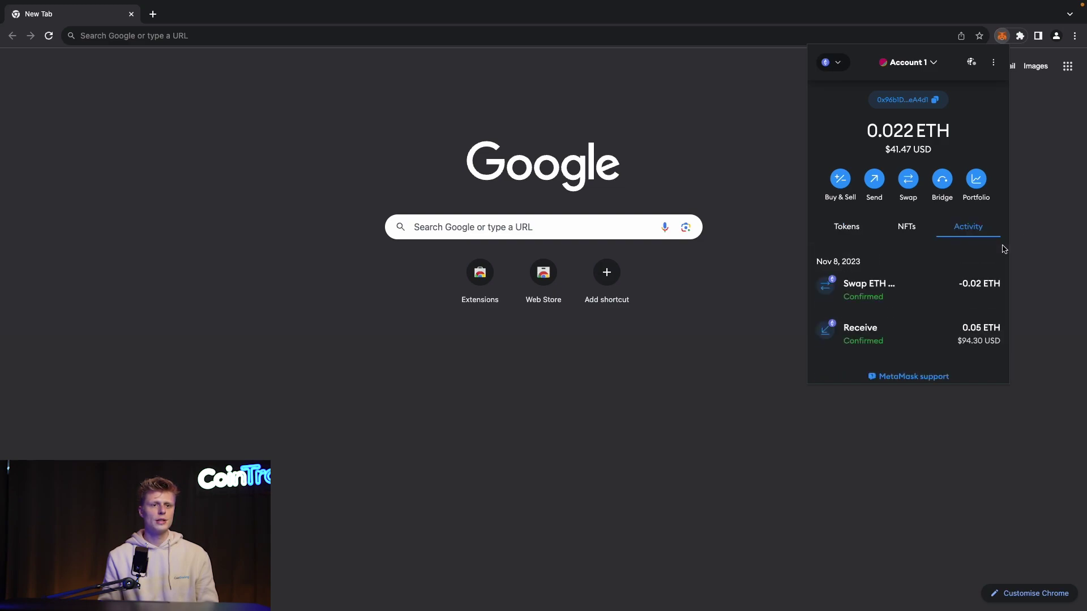
pyautogui.click(867, 233)
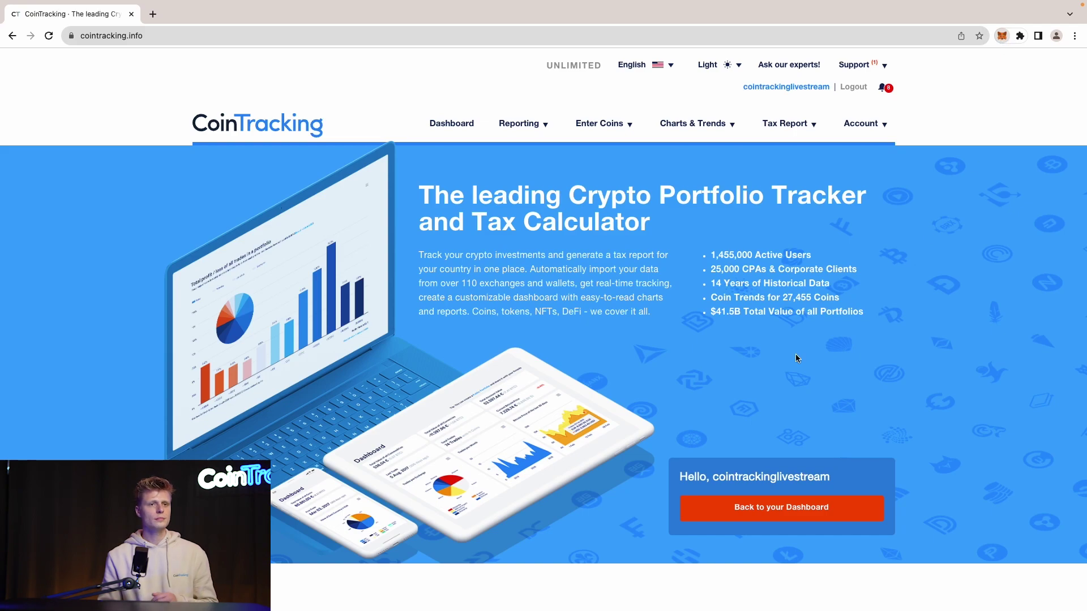
# Step: Prepare a send of the full USDC balance to the second wallet's pasted address
pyautogui.hotkey('alt', 'shift', 'm')
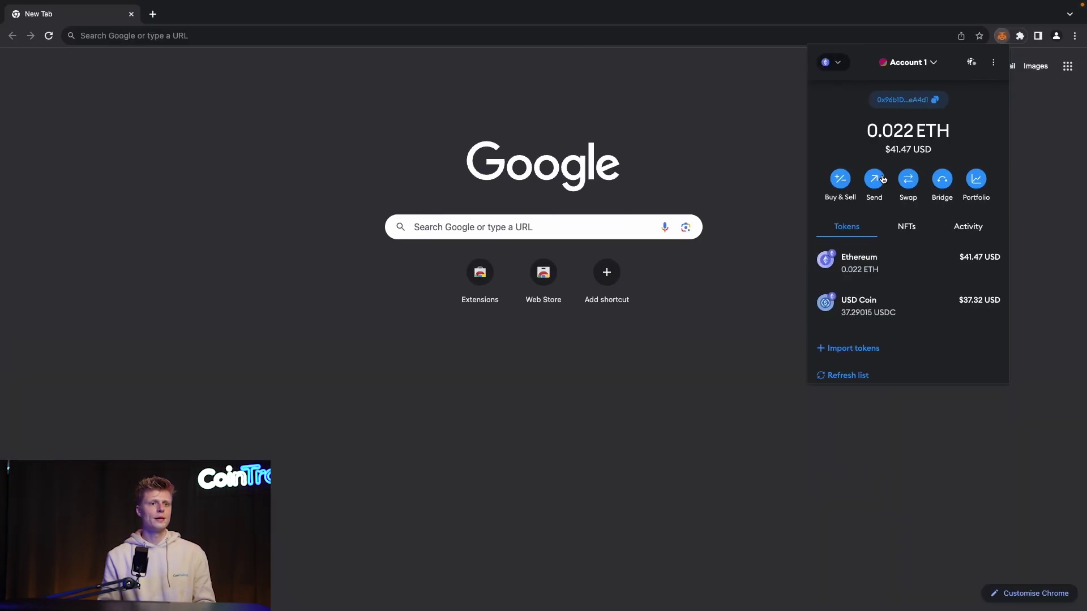
pyautogui.click(875, 180)
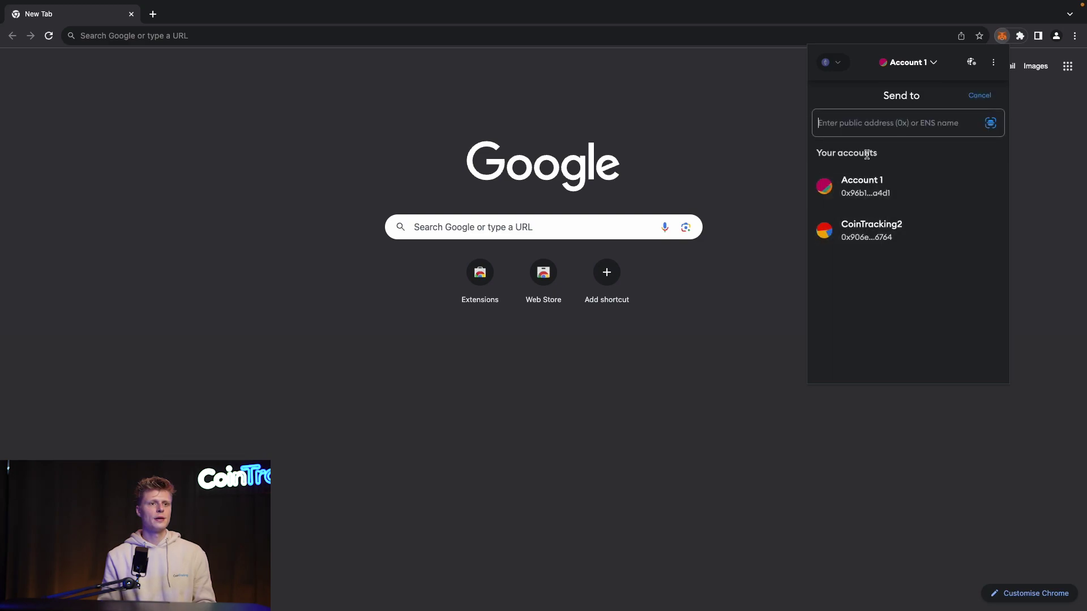
pyautogui.press('super+v')
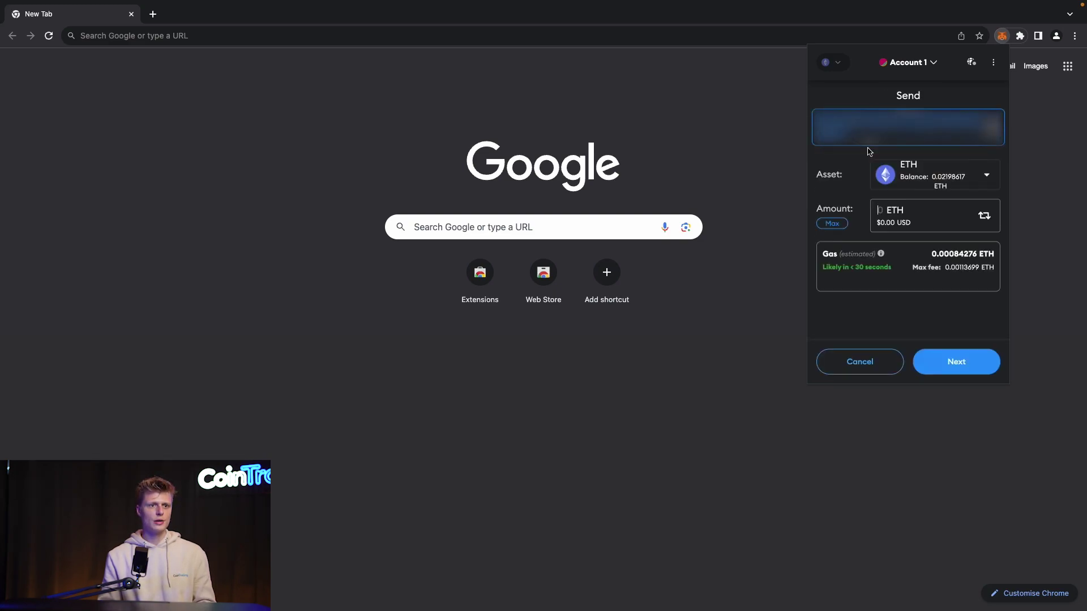
pyautogui.click(897, 178)
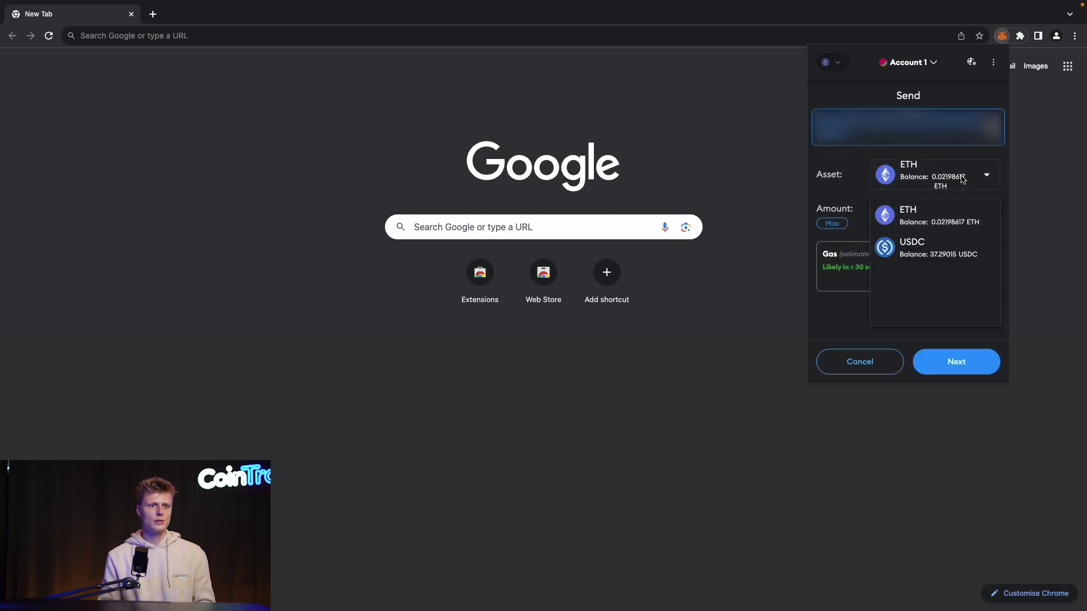
pyautogui.click(928, 257)
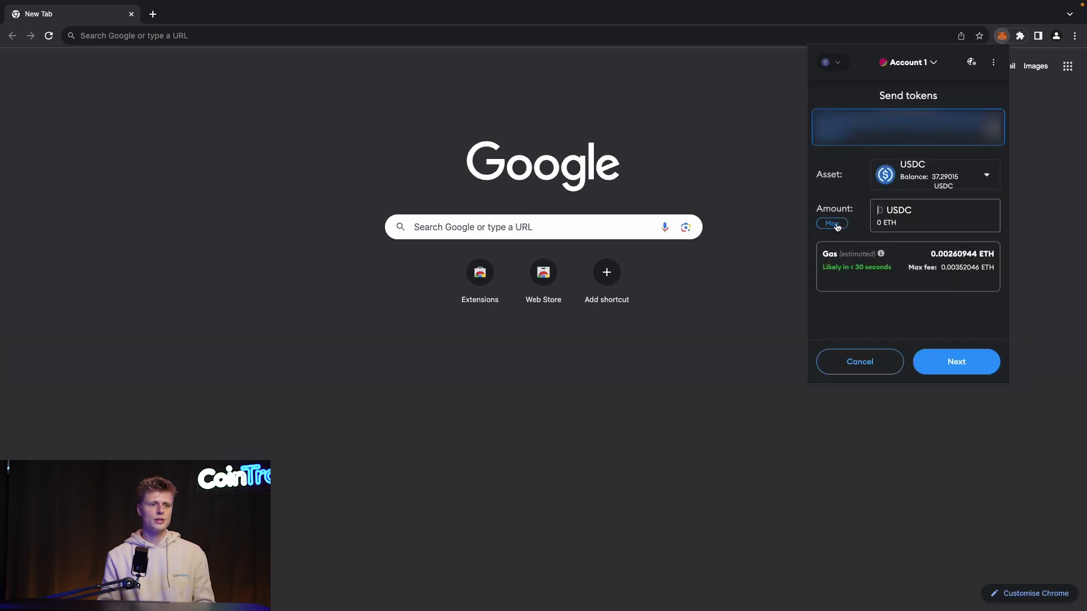
pyautogui.click(837, 226)
pyautogui.click(940, 360)
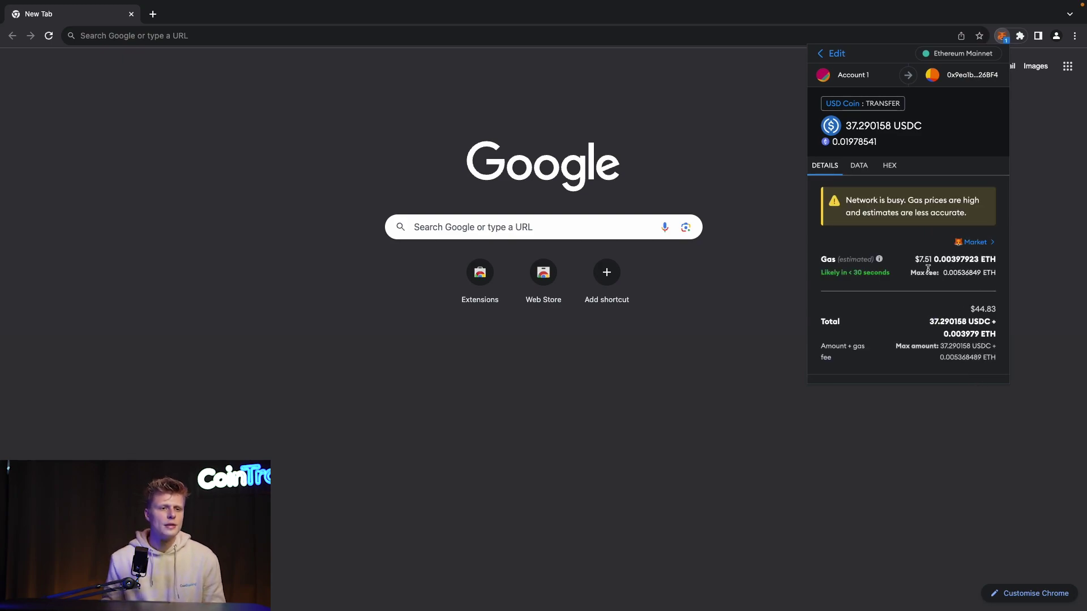
# Step: Lower the USDC transfer's gas fee to Low, about 0.004045 ETH
pyautogui.scroll(-2, 931, 284)
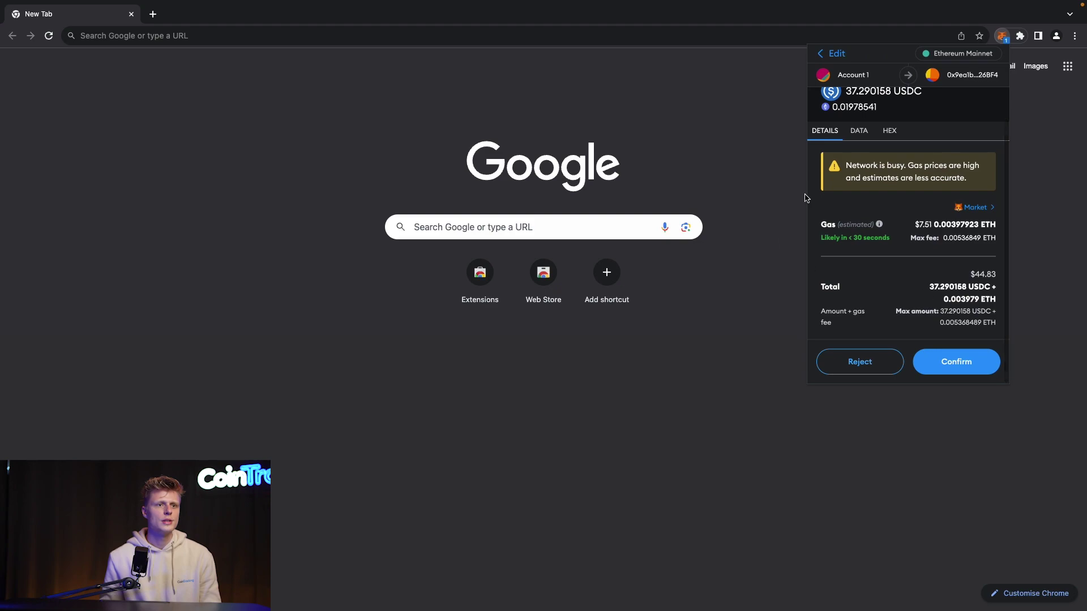
pyautogui.scroll(2, 822, 220)
pyautogui.scroll(-2, 933, 313)
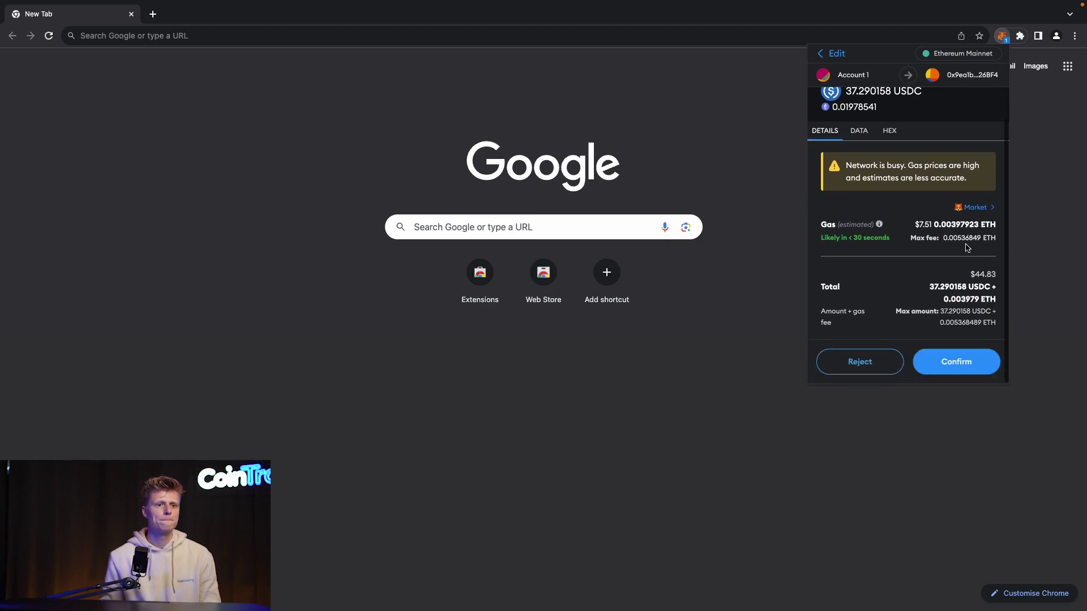
pyautogui.click(970, 213)
pyautogui.click(851, 158)
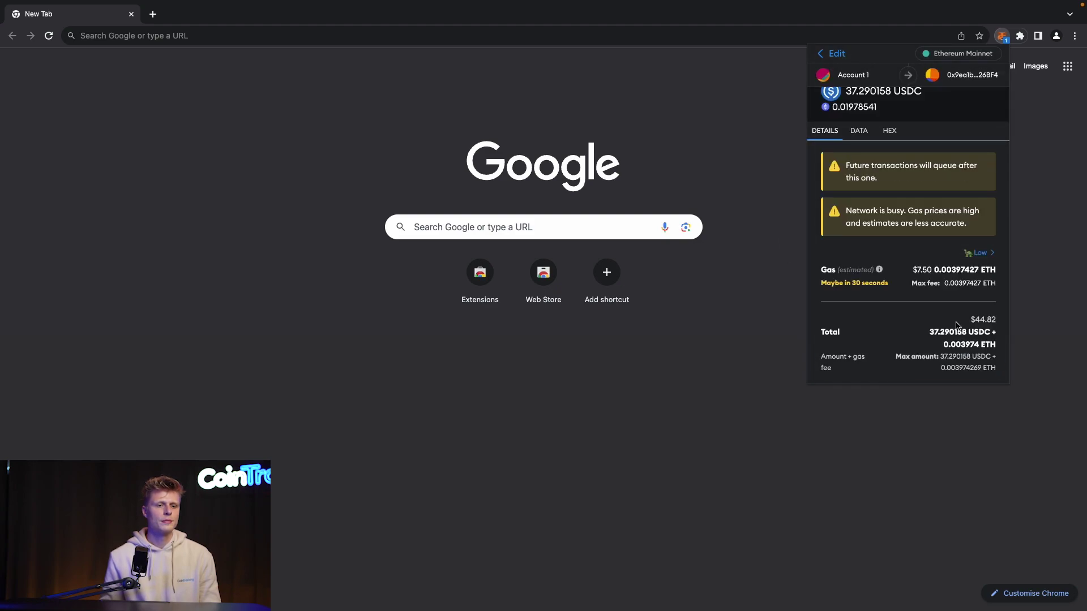
pyautogui.scroll(-2, 960, 365)
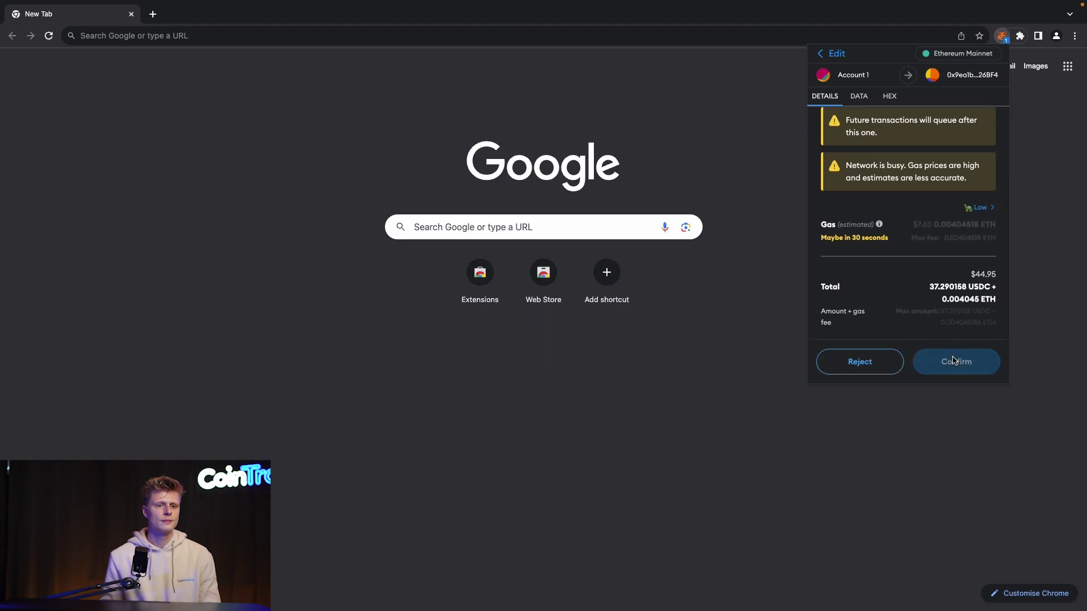
# Step: Confirm the 37.290158 USDC transfer, then submit a Max ETH send to the second wallet for review
pyautogui.click(954, 363)
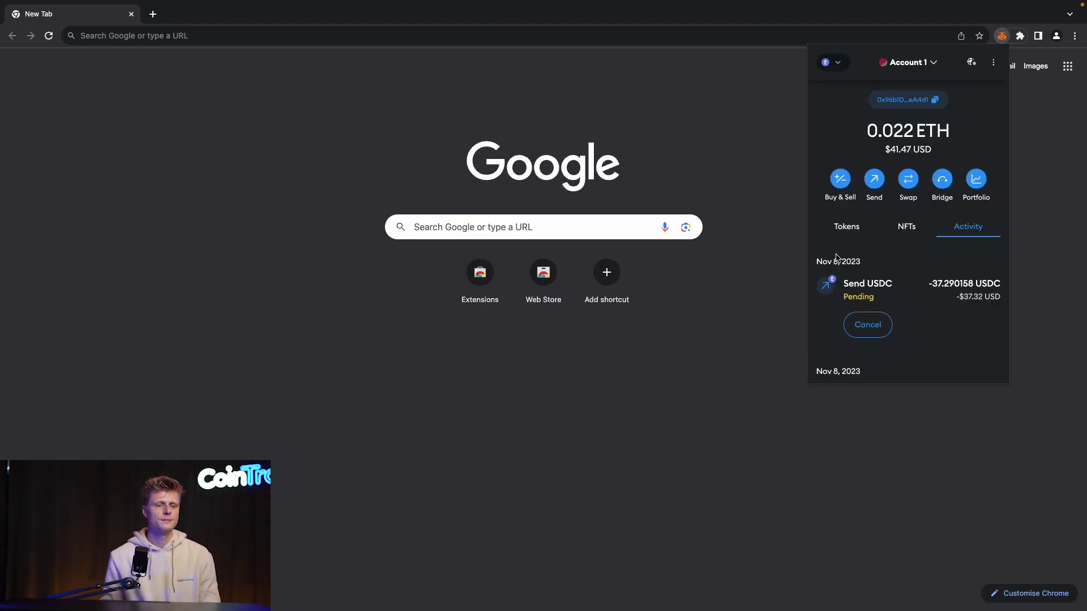
pyautogui.click(874, 179)
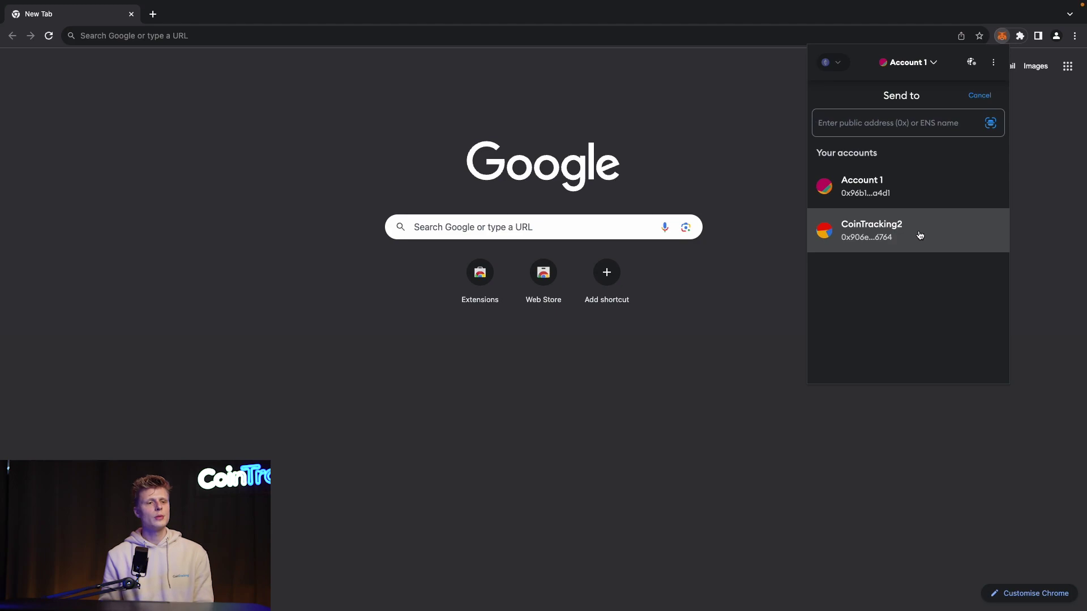
pyautogui.hotkey('ctrl', 'v')
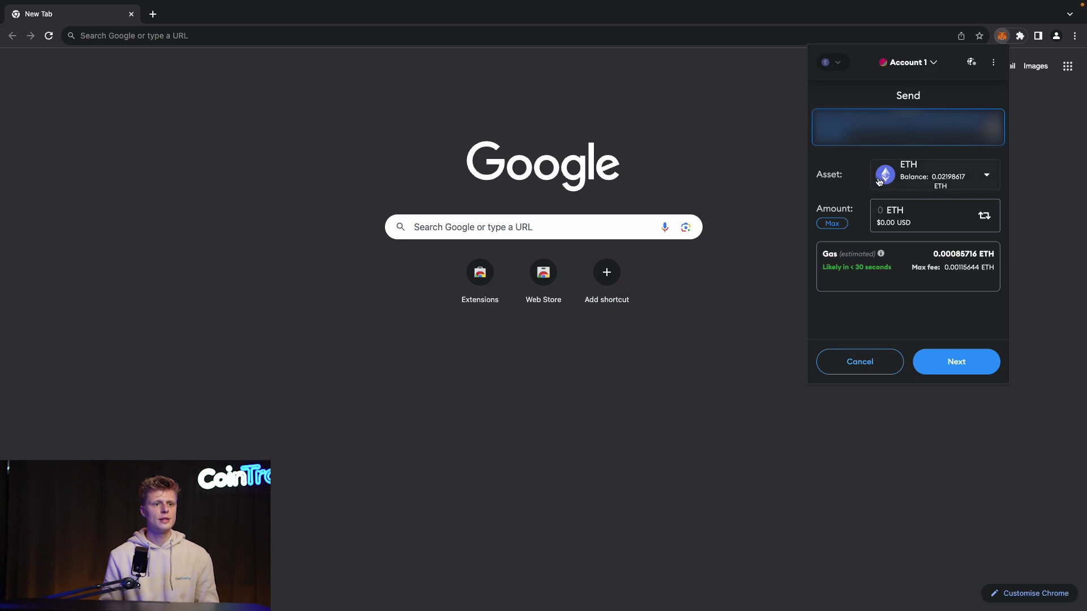
pyautogui.click(840, 225)
pyautogui.click(951, 361)
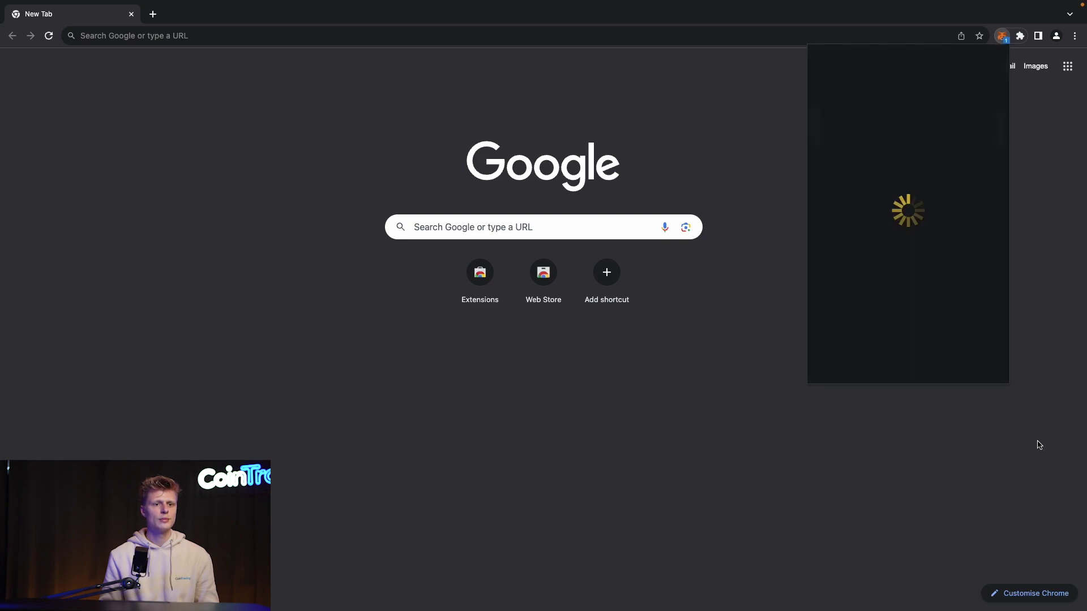